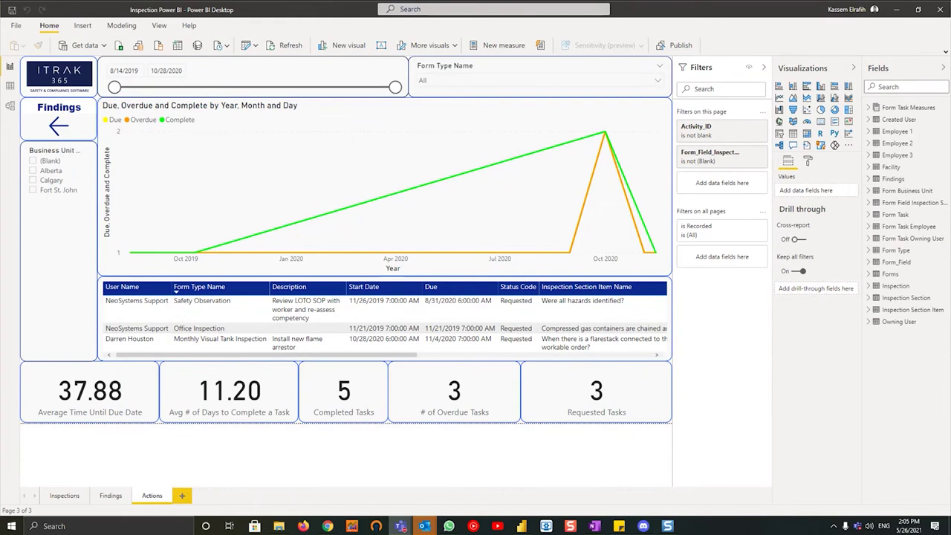
# Step: Bring Microsoft Teams forward over Power BI Desktop, showing the Inspections Power BI channel tab
pyautogui.click(400, 526)
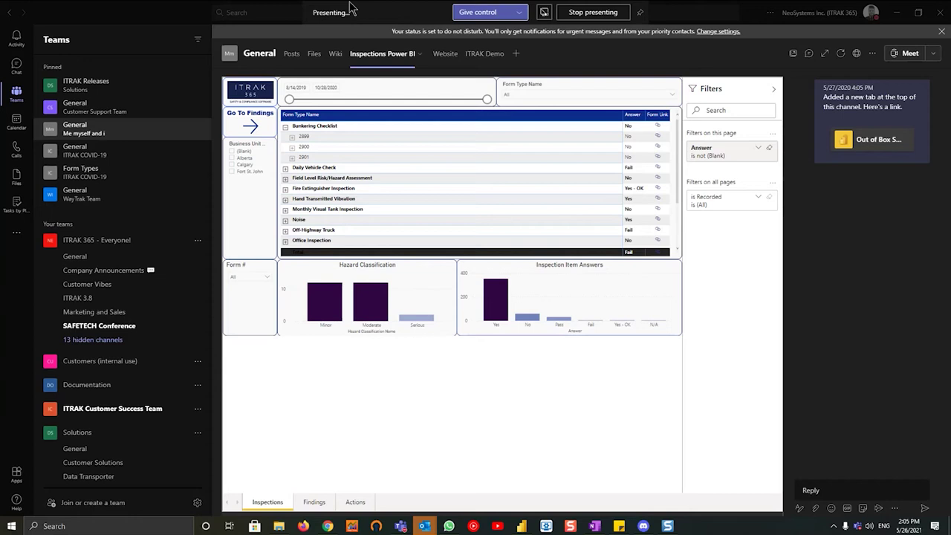
# Step: Collapse the report's filters pane, view the report on the Power BI website, then return to Teams
pyautogui.click(774, 89)
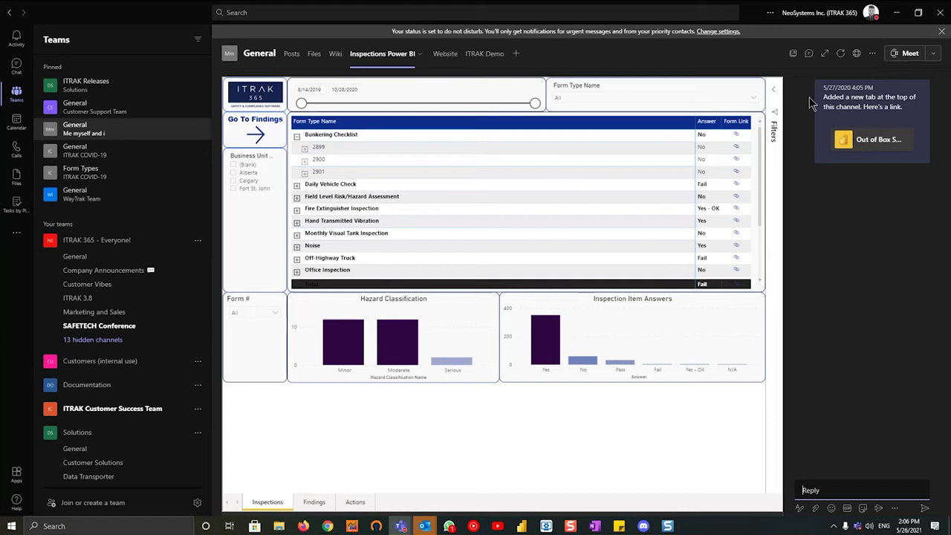
pyautogui.click(858, 55)
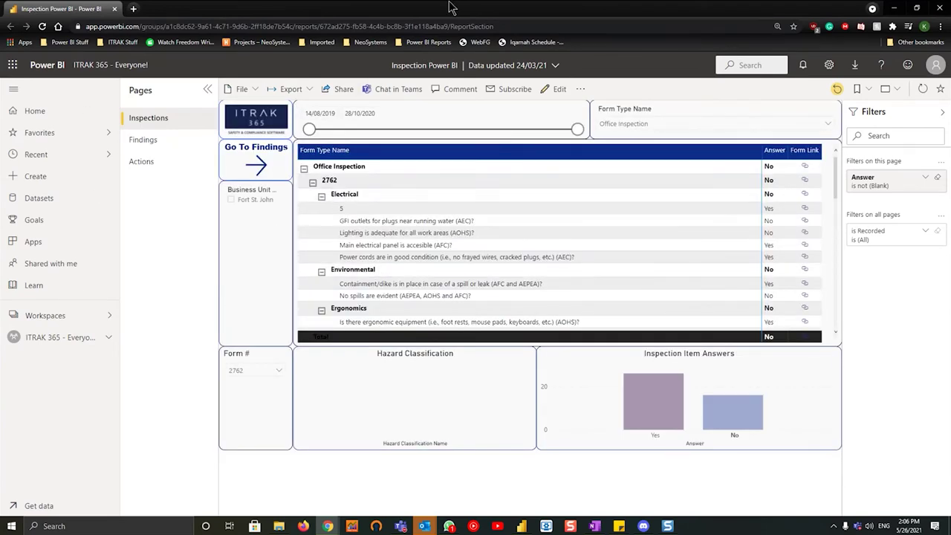
pyautogui.click(894, 7)
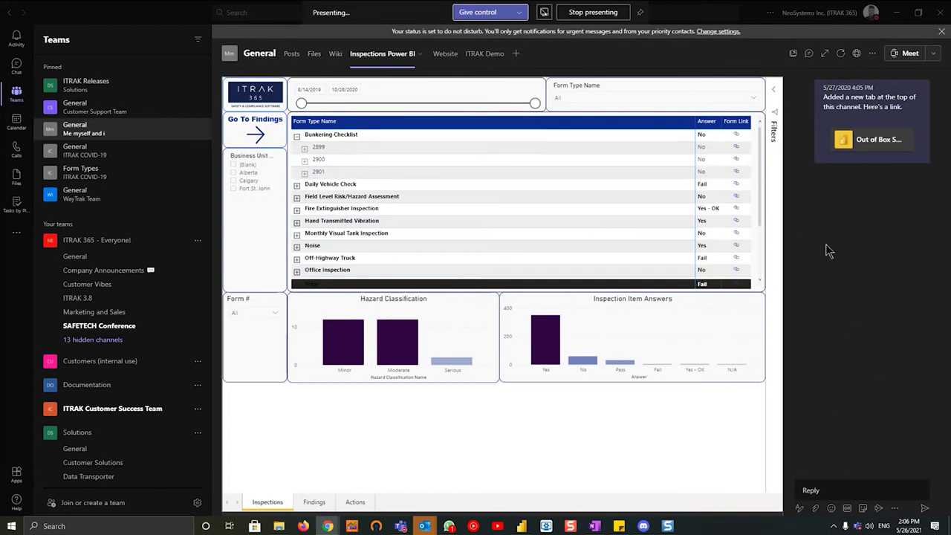
# Step: Focus the Teams window showing the report in the General channel tab
pyautogui.click(628, 450)
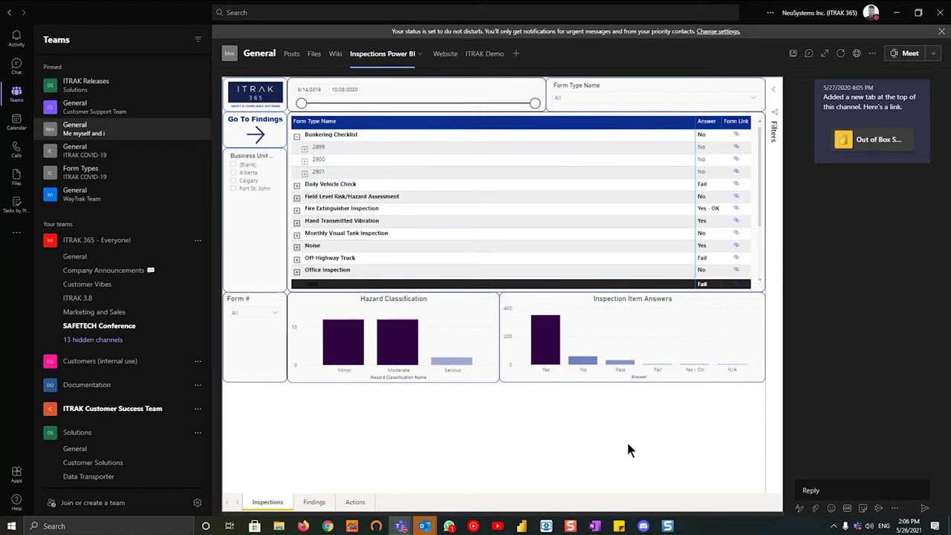
# Step: Return to Power BI's Inspections page and move the Business Unit slicer down and back under Go To Findings
pyautogui.click(898, 13)
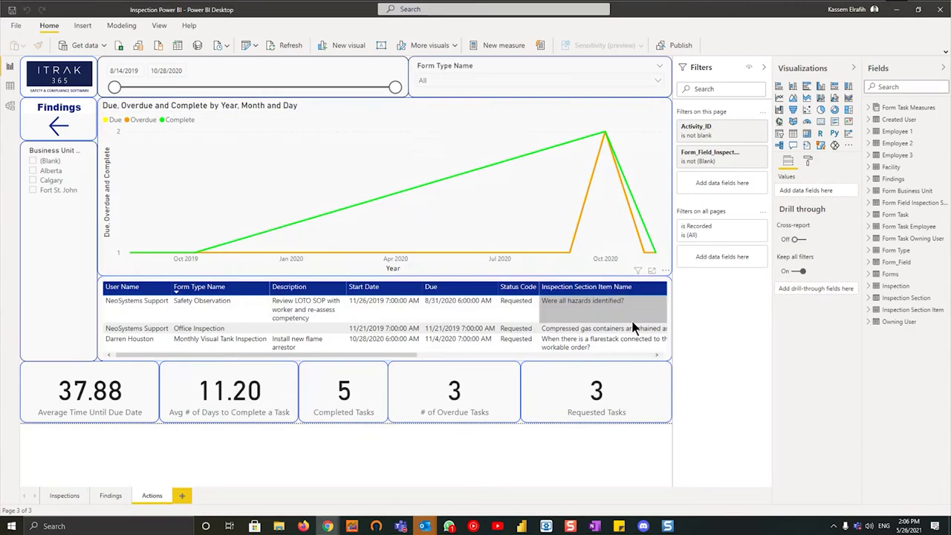
pyautogui.click(64, 496)
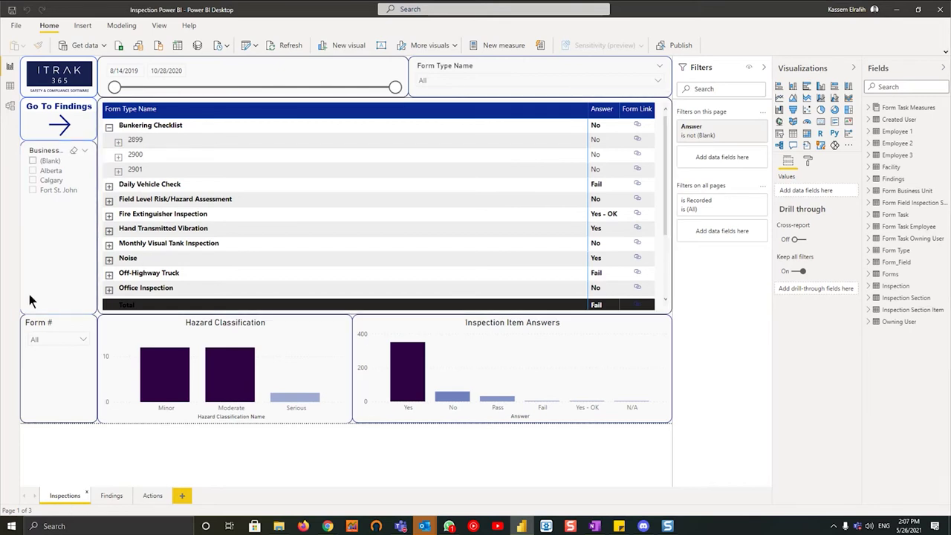
pyautogui.moveTo(30, 300); pyautogui.dragTo(30, 391)
pyautogui.moveTo(41, 229); pyautogui.dragTo(40, 138)
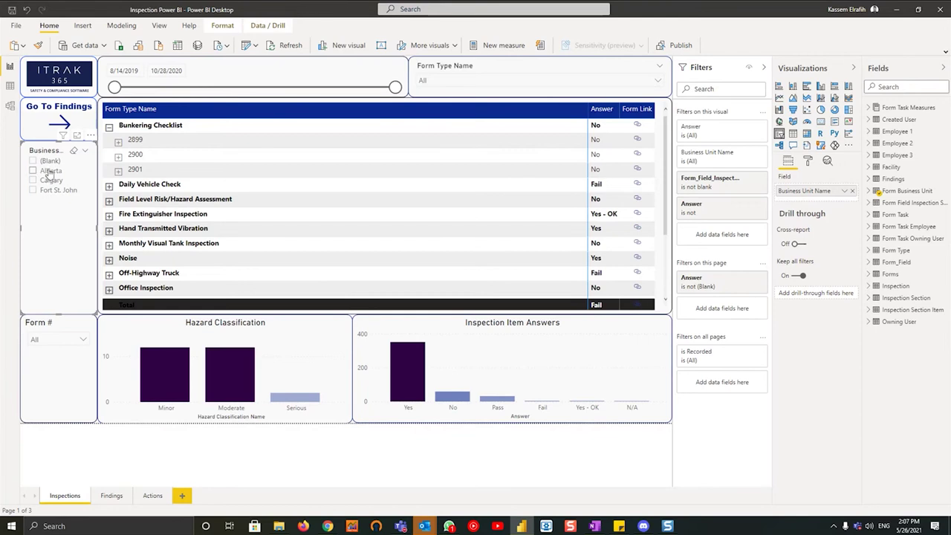
# Step: Filter to Fort St. John, clear it to show all business units, and check the Form # list
pyautogui.click(47, 180)
pyautogui.click(47, 190)
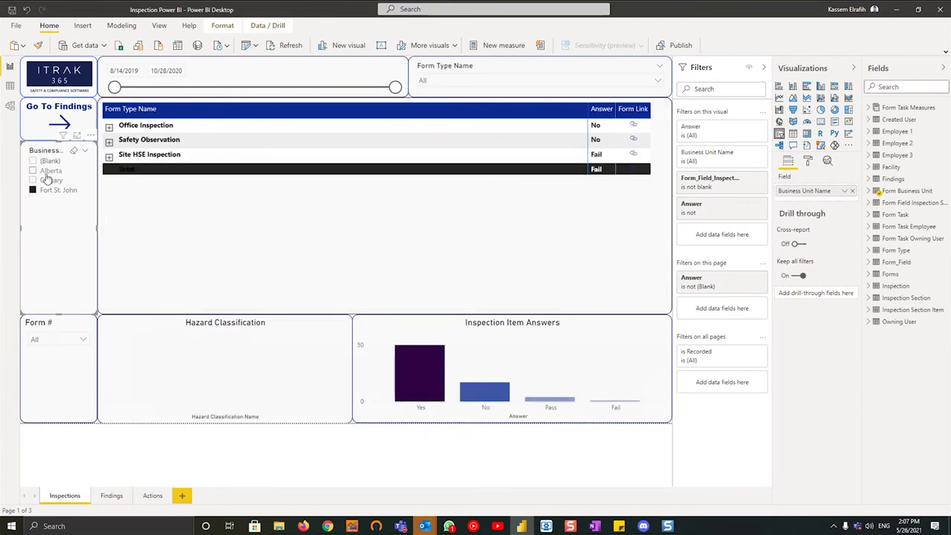
pyautogui.click(49, 190)
pyautogui.click(32, 339)
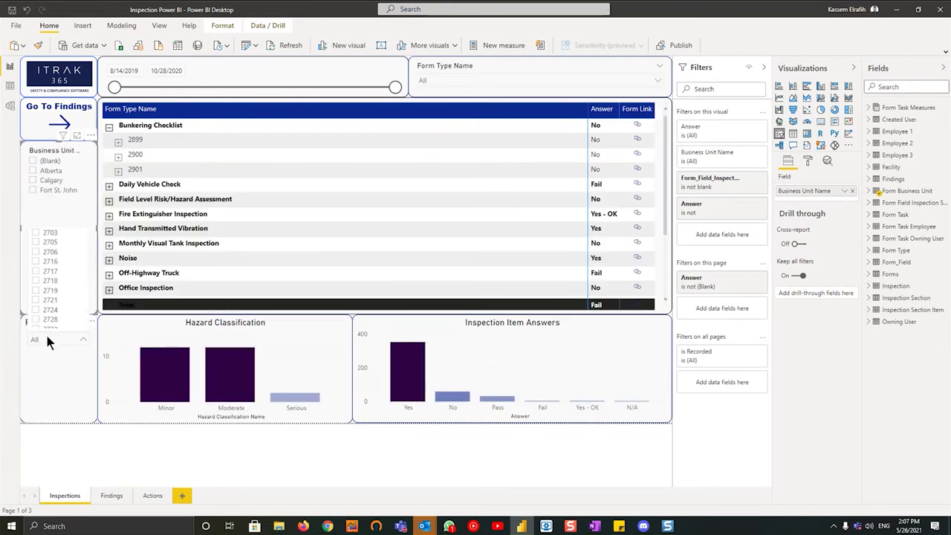
pyautogui.click(46, 363)
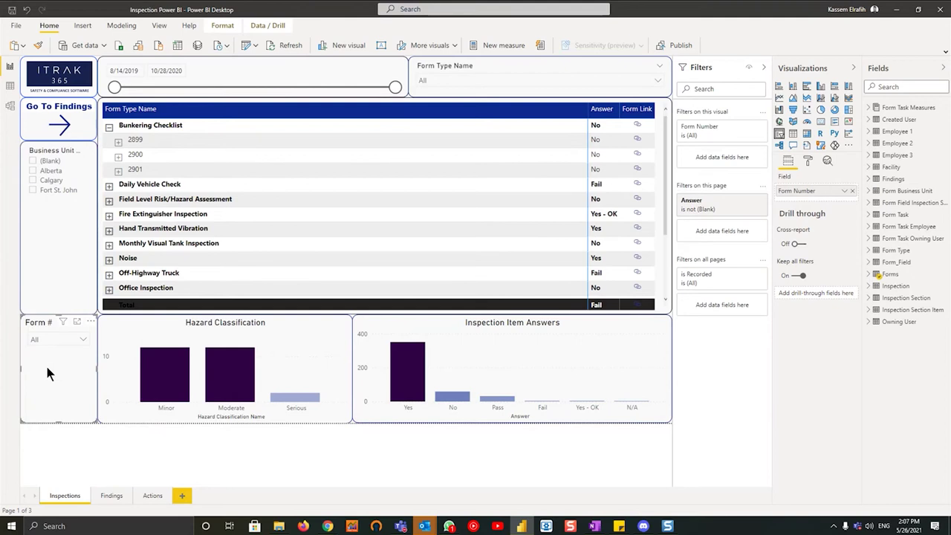
# Step: Filter Form Type Name to Office Inspection and expand it to list forms 2762 and 2817
pyautogui.click(481, 79)
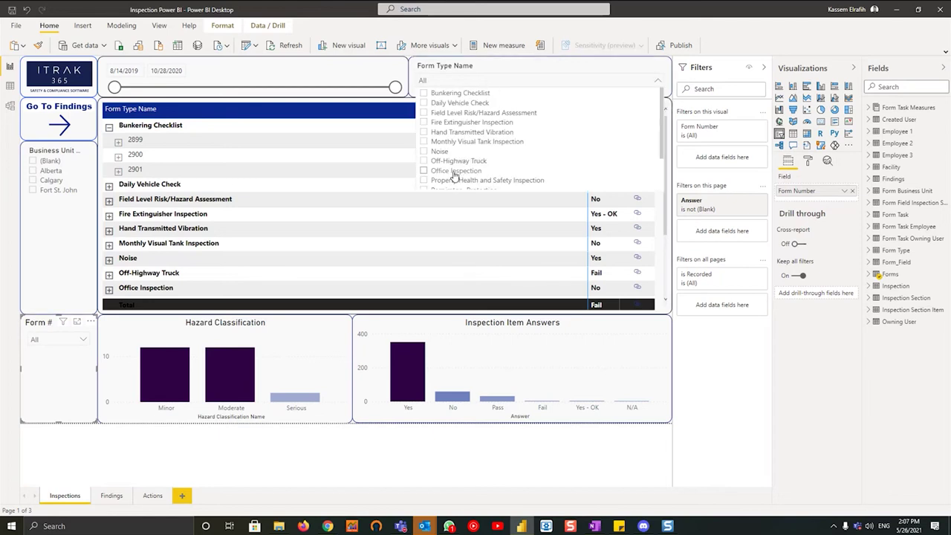
pyautogui.click(455, 173)
pyautogui.click(477, 68)
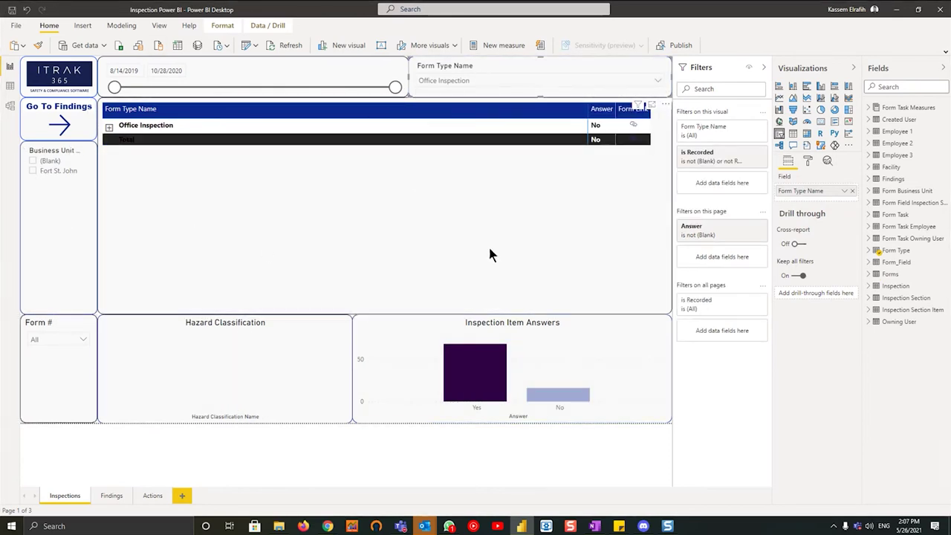
pyautogui.click(109, 127)
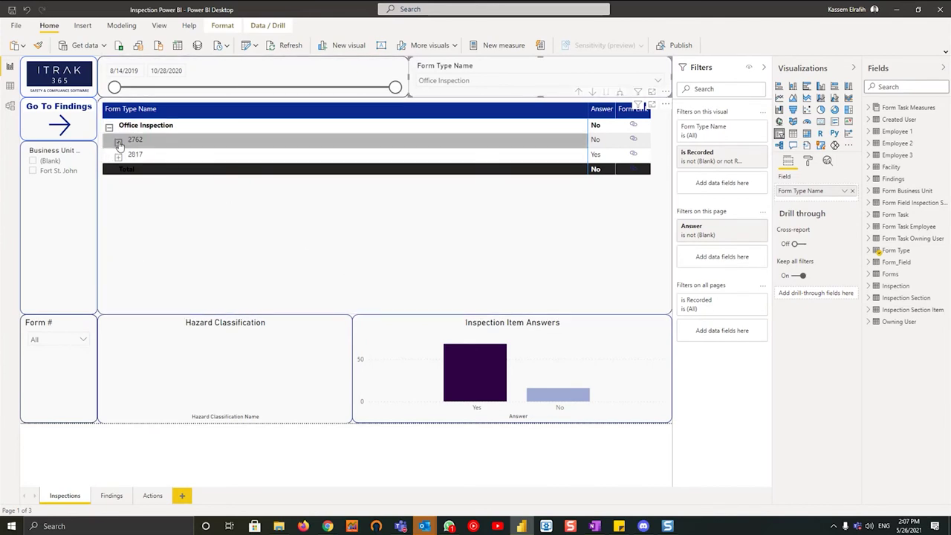
# Step: Check the start and end date pickers for the 8/14/2019–10/28/2020 range
pyautogui.click(124, 70)
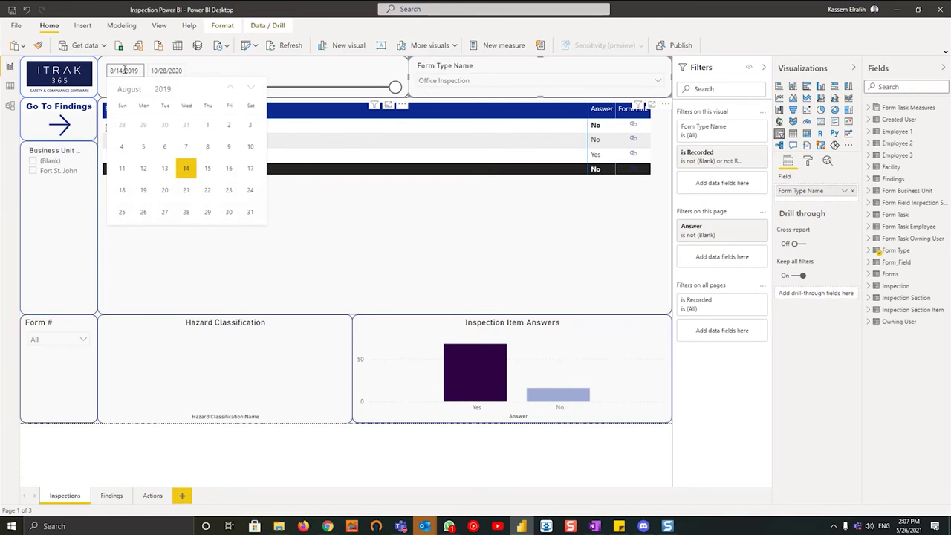
pyautogui.click(165, 101)
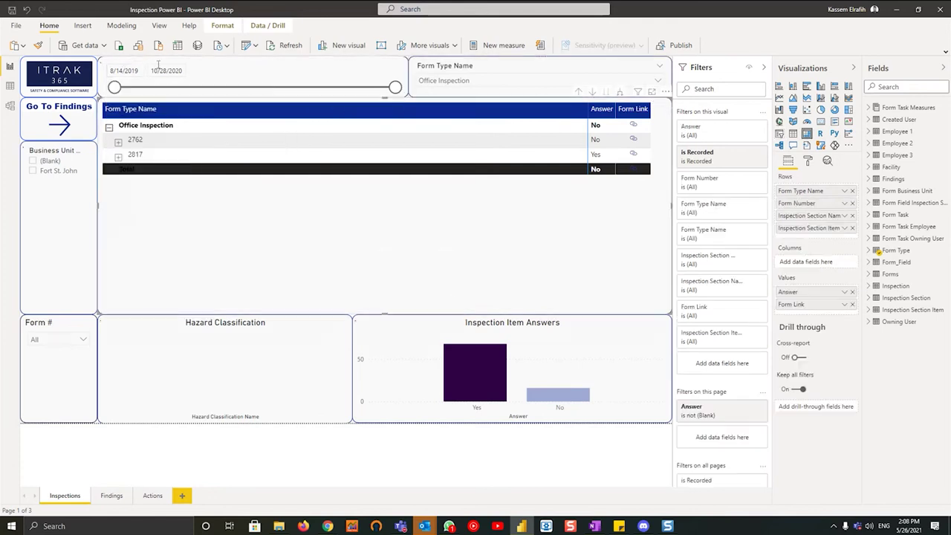
pyautogui.click(166, 71)
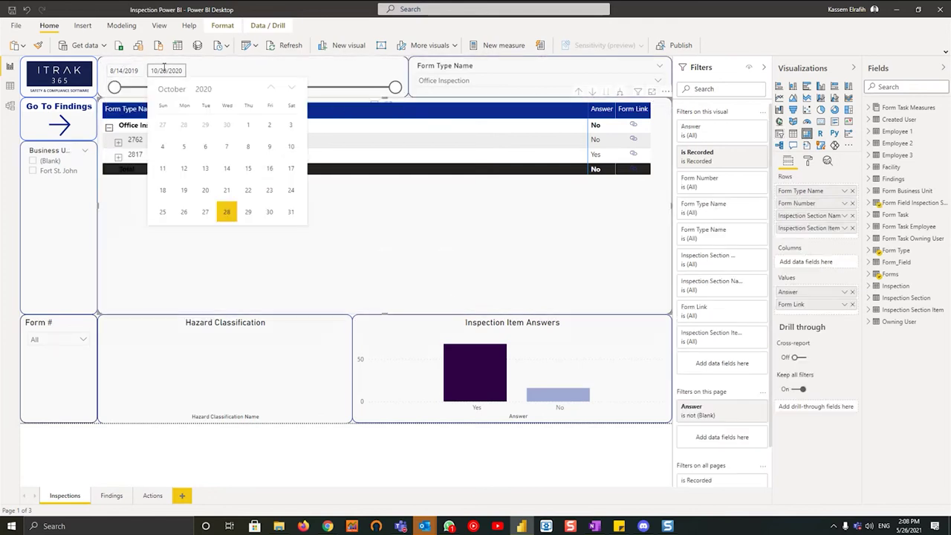
pyautogui.click(406, 245)
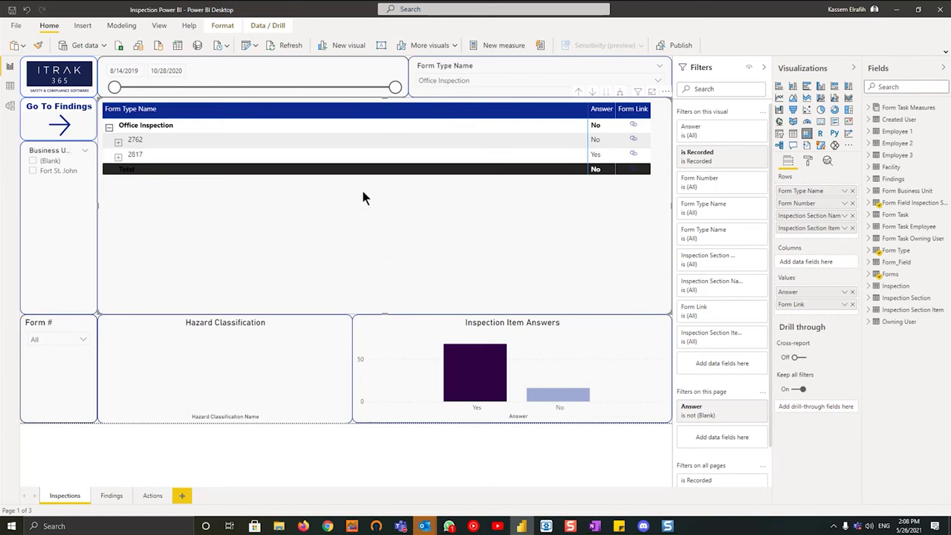
# Step: Cross-filter the matrix to No answers and expand form 2762 into its sections
pyautogui.moveTo(543, 392)
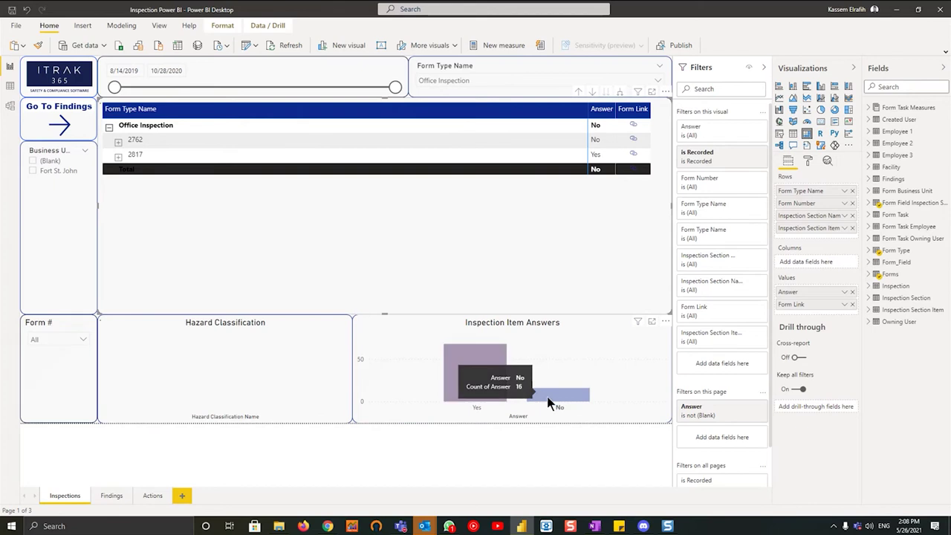
pyautogui.click(548, 402)
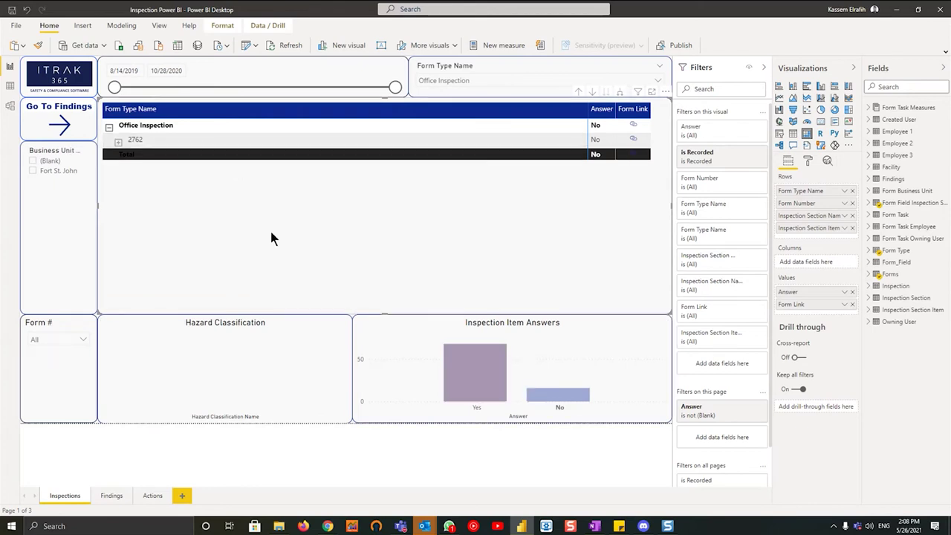
pyautogui.click(118, 143)
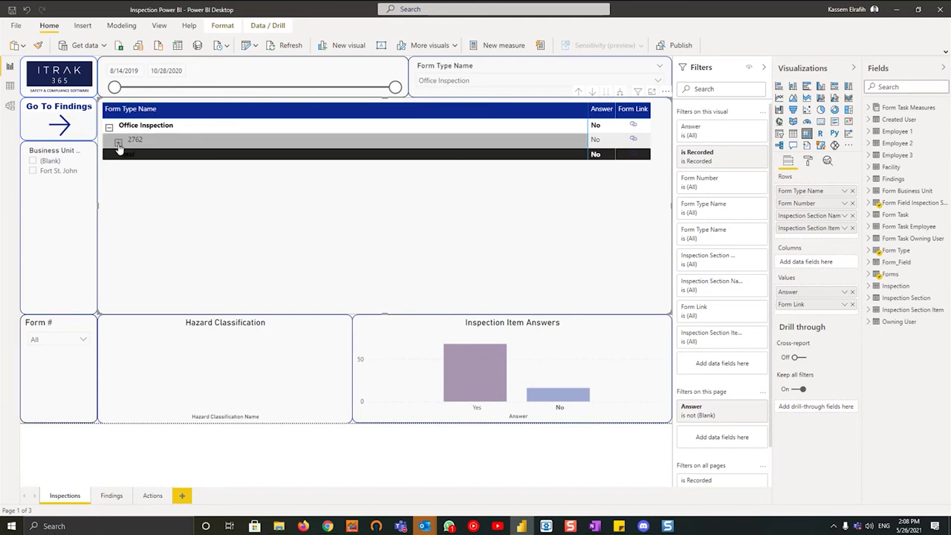
pyautogui.scroll(-1, 234, 186)
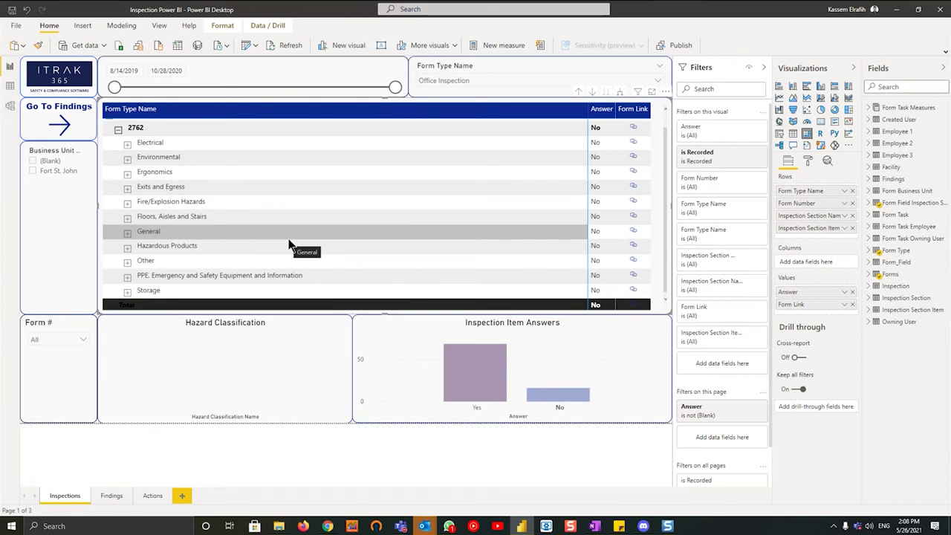
pyautogui.scroll(1, 237, 236)
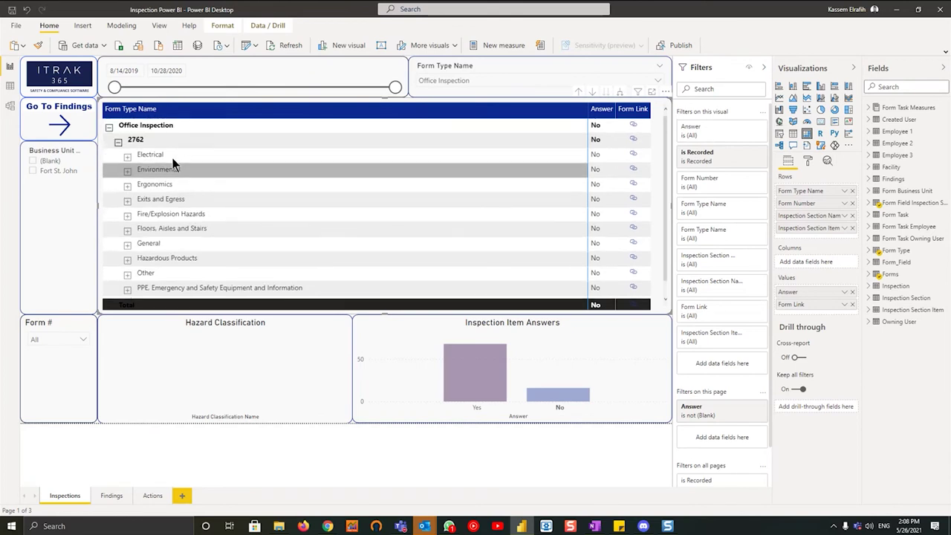
pyautogui.scroll(-1, 191, 179)
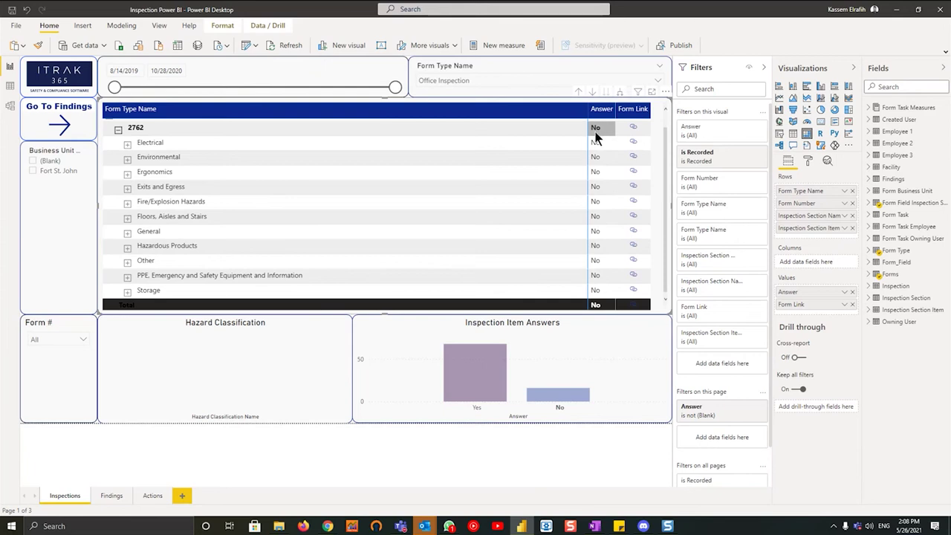
# Step: Expand the Electrical and Environmental sections, then collapse them and form 2762 again
pyautogui.click(128, 146)
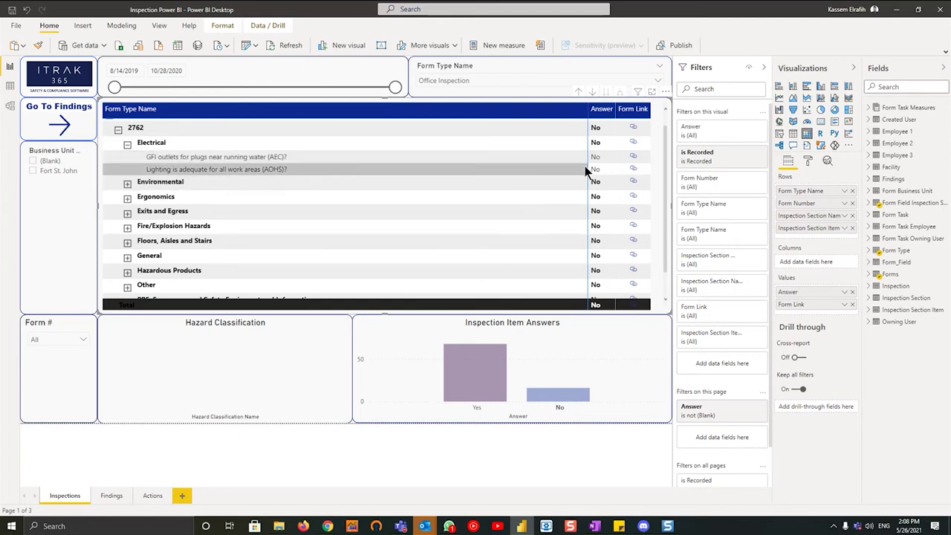
pyautogui.click(128, 184)
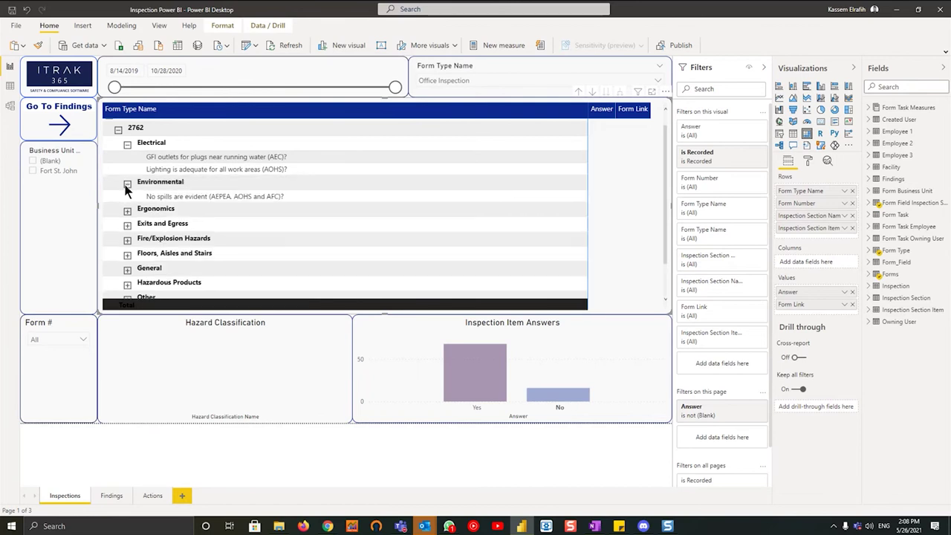
pyautogui.click(127, 143)
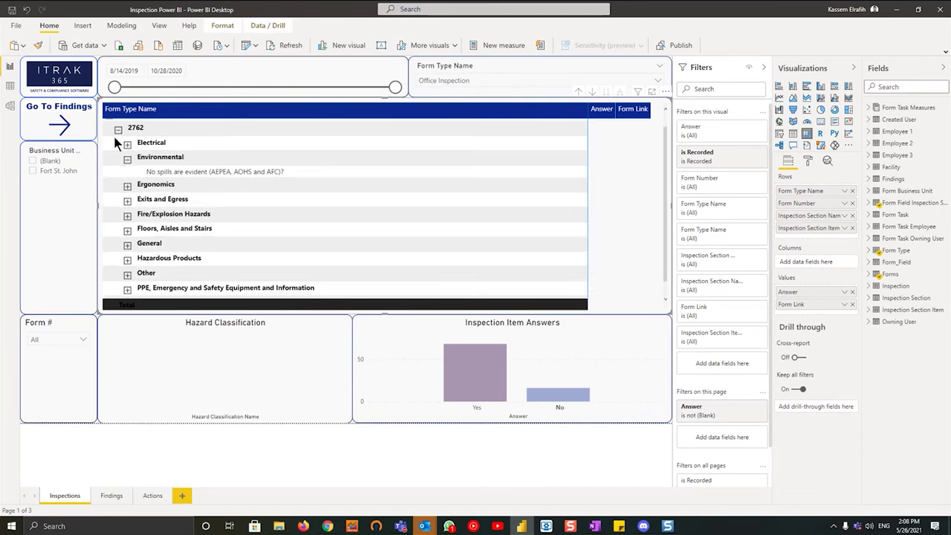
pyautogui.click(118, 129)
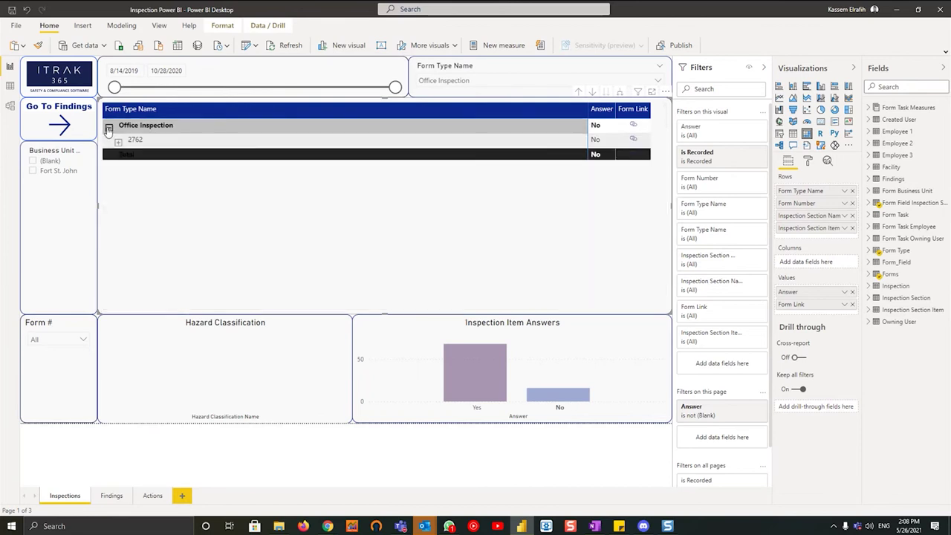
# Step: Filter the form type to Bunkering Checklist and the Form # slicer to 2899 only
pyautogui.click(471, 79)
pyautogui.click(460, 94)
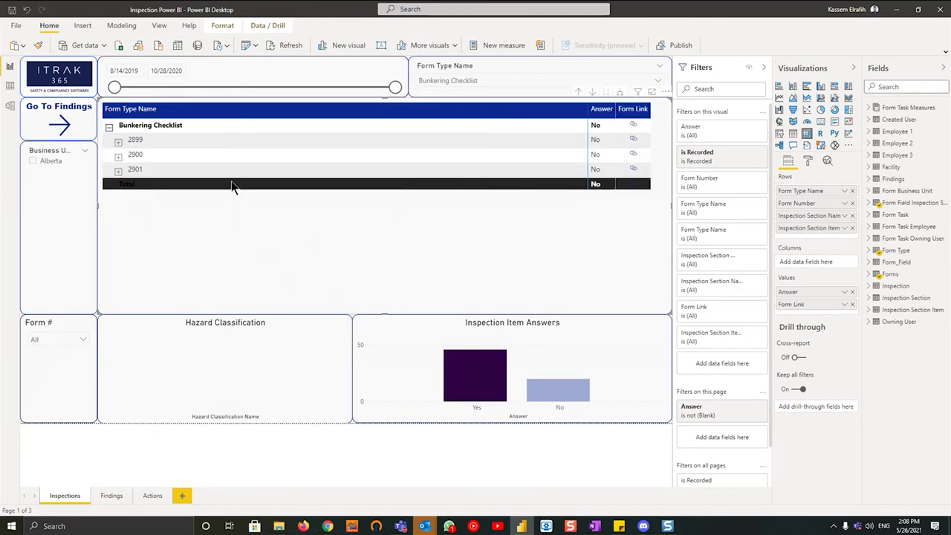
pyautogui.click(46, 341)
pyautogui.click(49, 233)
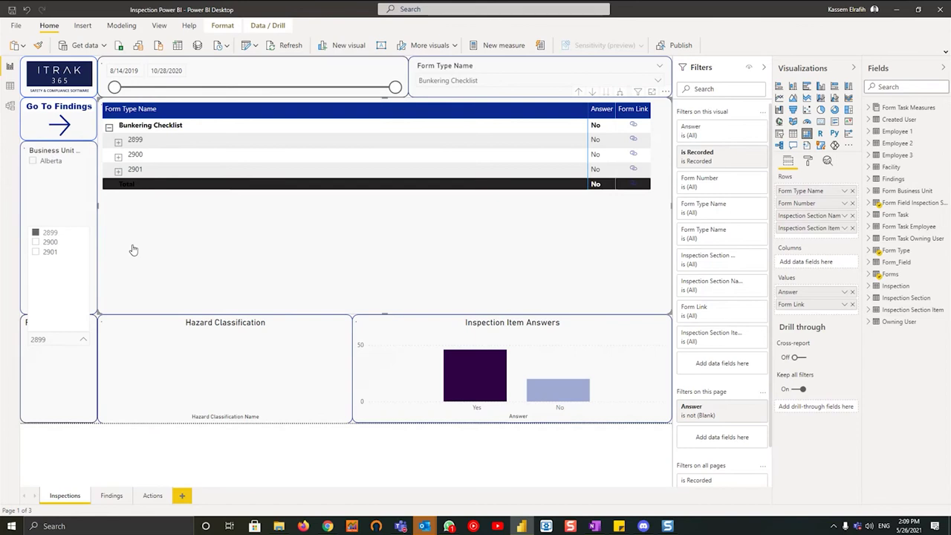
pyautogui.click(314, 264)
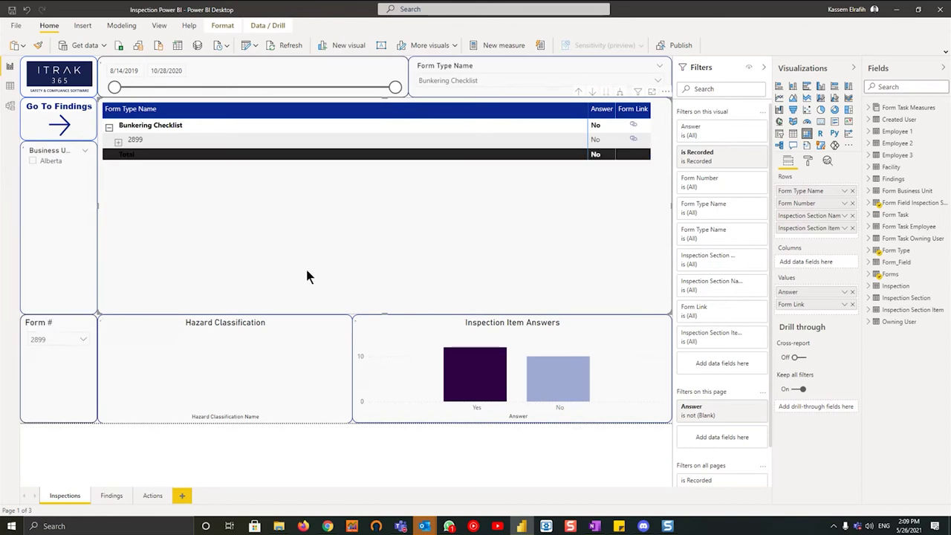
# Step: Expand the Commence Fueling, Once fueling is complete and Prior to Fueling sections of form 2899
pyautogui.click(622, 94)
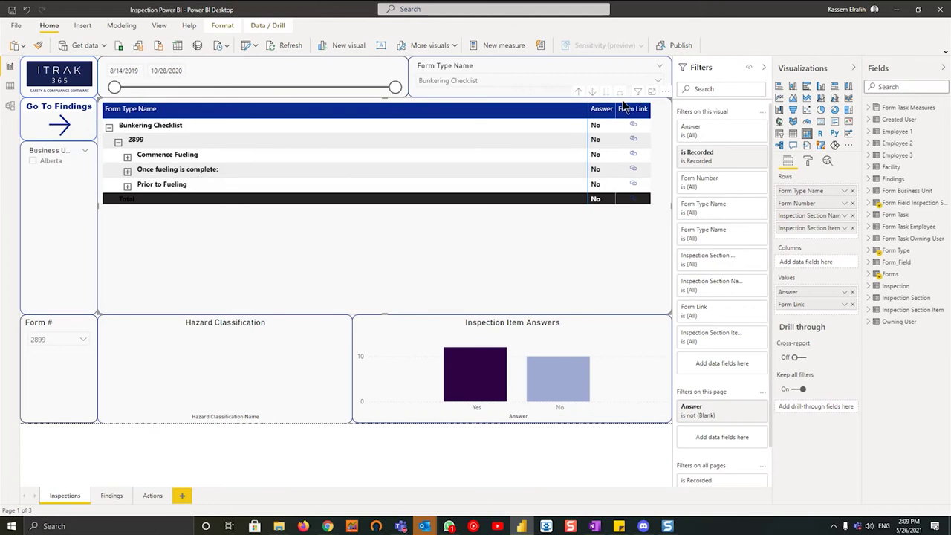
pyautogui.click(127, 157)
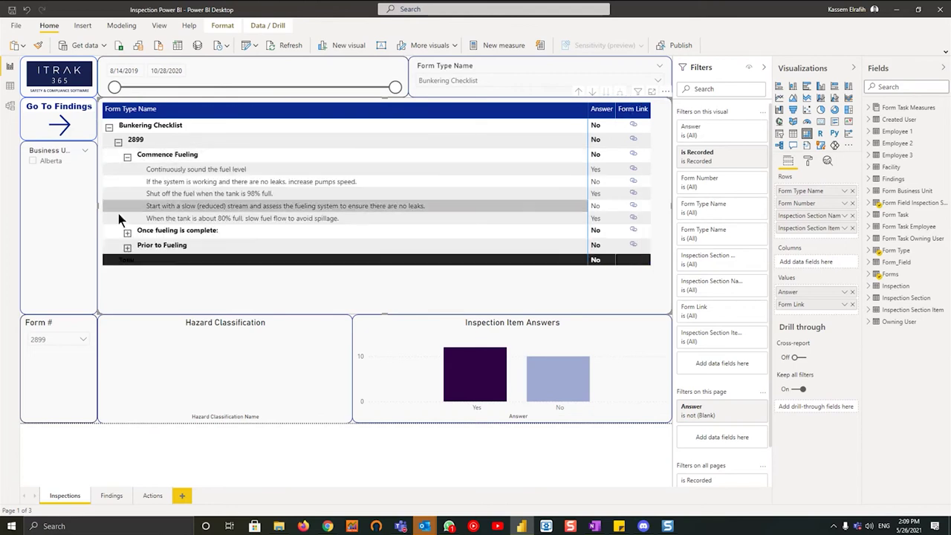
pyautogui.click(127, 233)
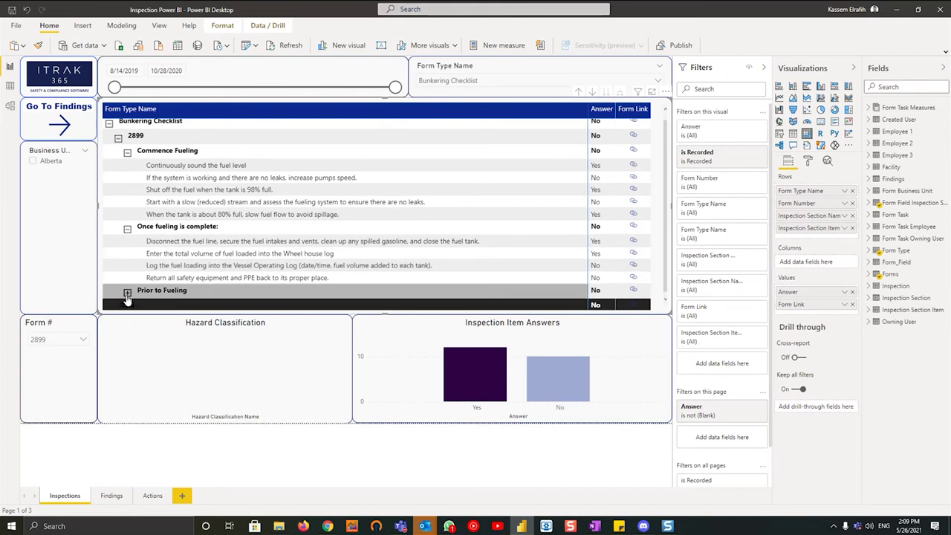
pyautogui.click(127, 292)
pyautogui.scroll(-3, 258, 222)
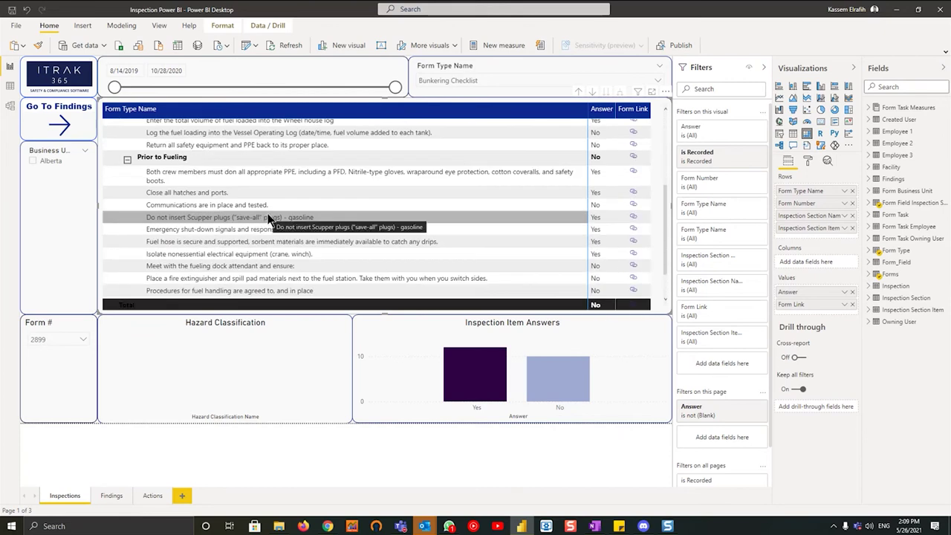
pyautogui.scroll(3, 444, 196)
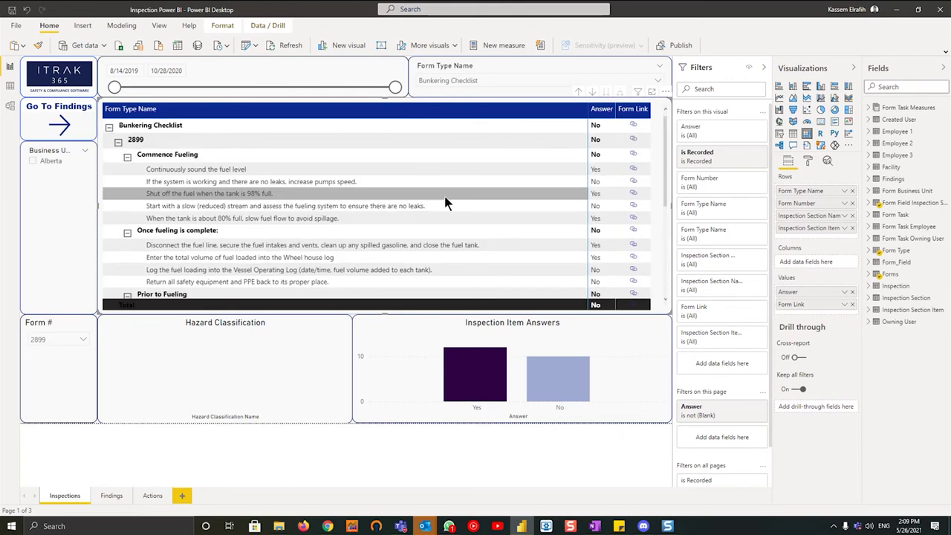
# Step: Cross-filter the items by No, then Yes, then No again before clearing the answer filter
pyautogui.click(546, 371)
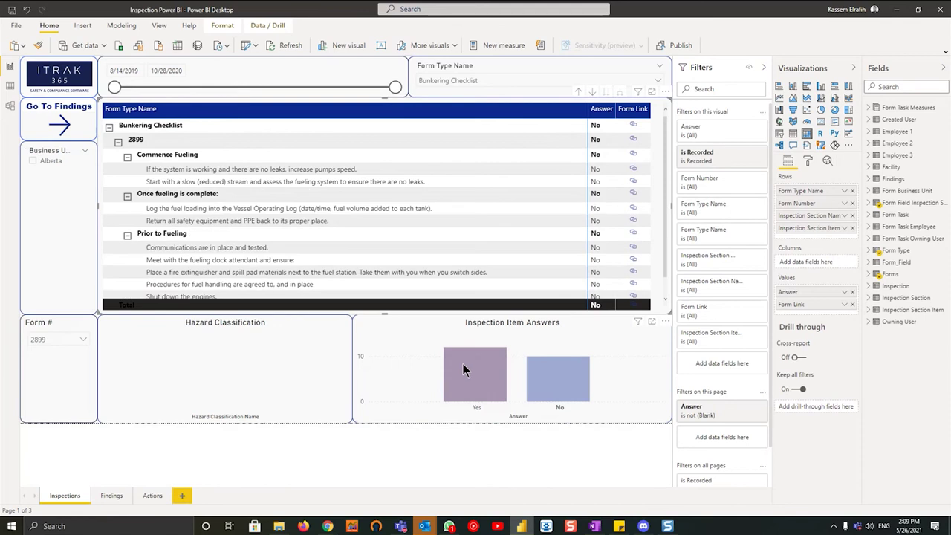
pyautogui.click(462, 363)
pyautogui.click(560, 379)
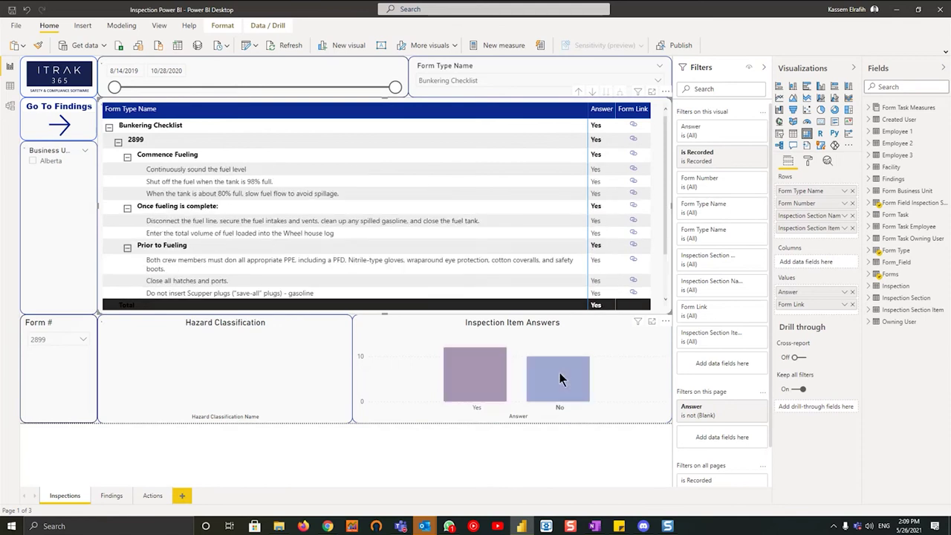
pyautogui.click(560, 379)
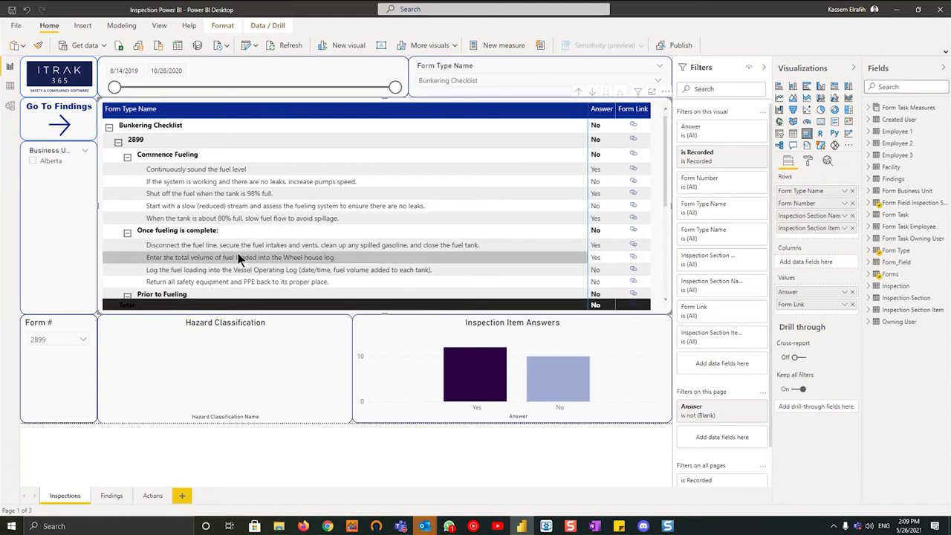
# Step: Export the inspection matrix's data as a CSV file named data
pyautogui.click(666, 93)
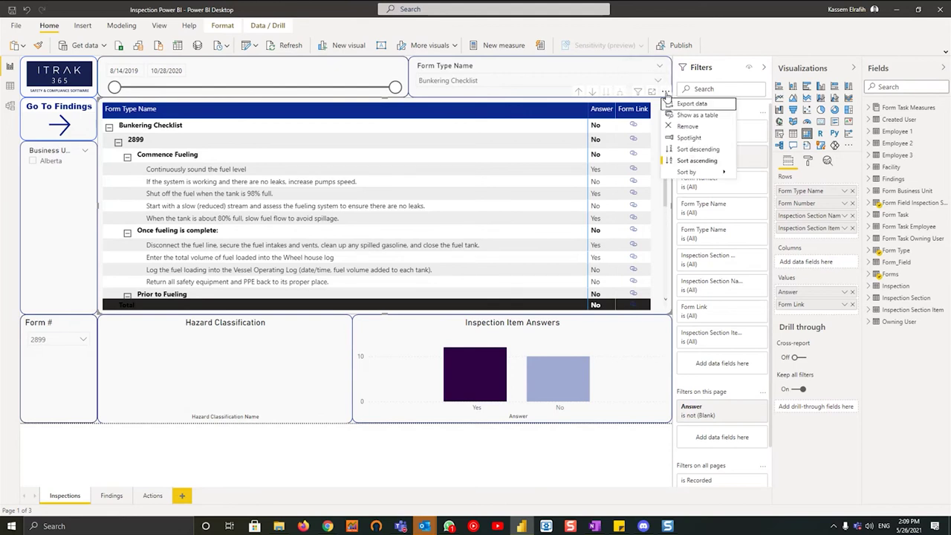
pyautogui.click(677, 104)
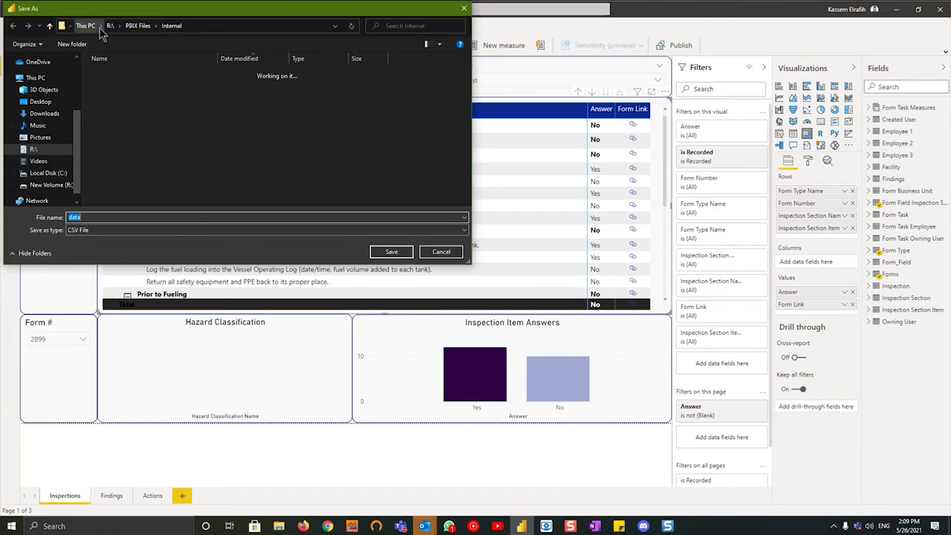
pyautogui.click(391, 251)
# Step: Locate the exported data file on New Volume (R:) under This PC, then minimise File Explorer
pyautogui.hotkey('alt', 'Tab')
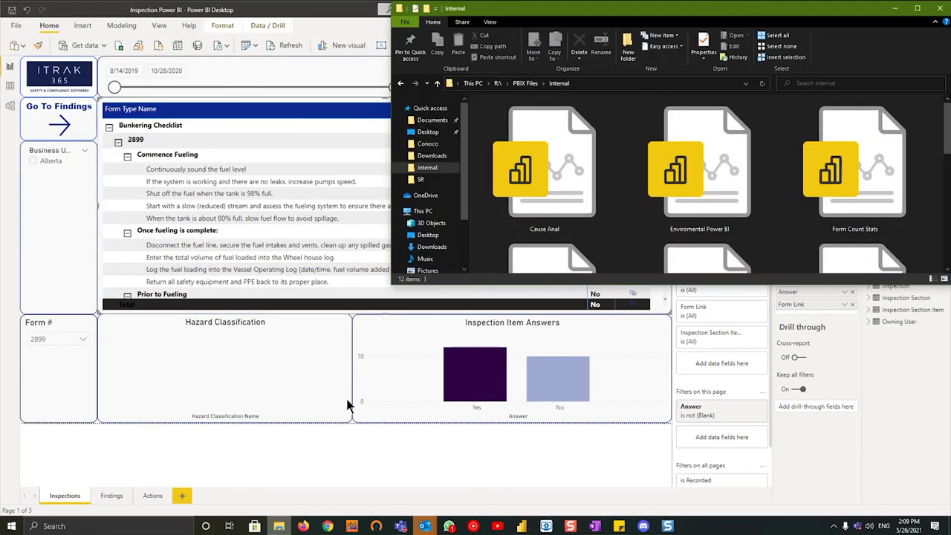
pyautogui.click(423, 211)
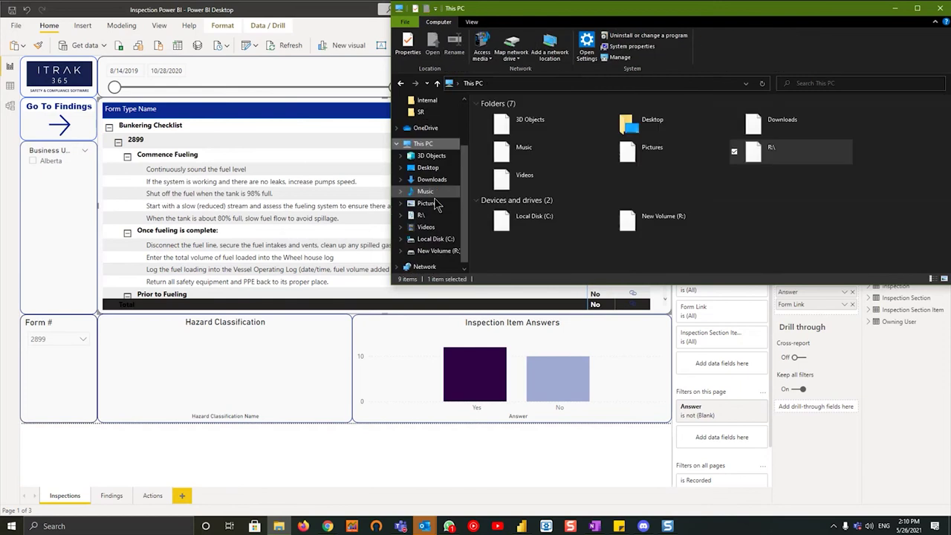
pyautogui.click(425, 239)
pyautogui.scroll(-10, 535, 186)
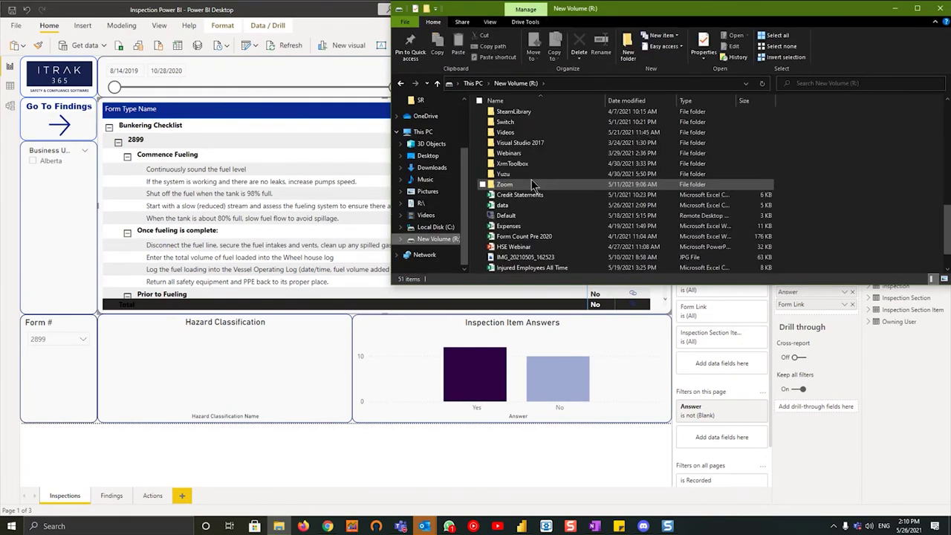
pyautogui.click(536, 178)
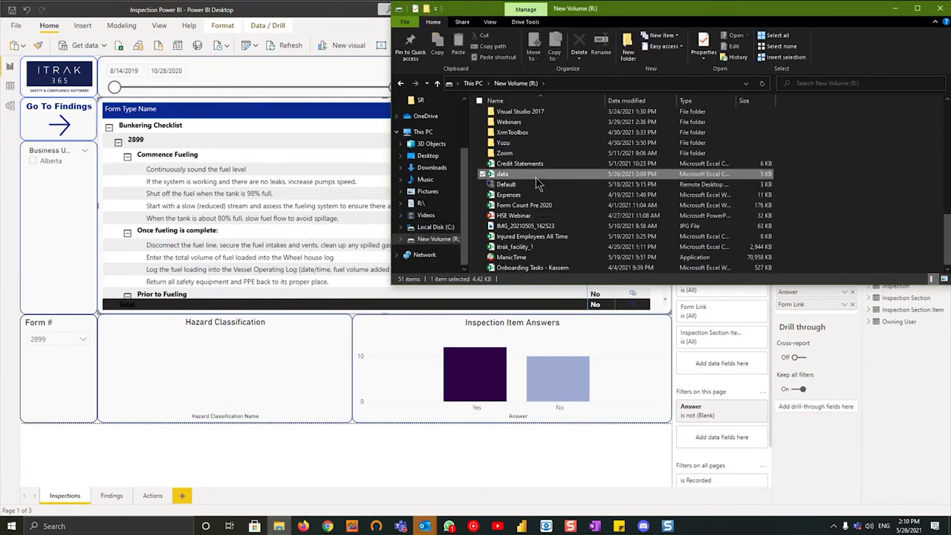
pyautogui.click(897, 9)
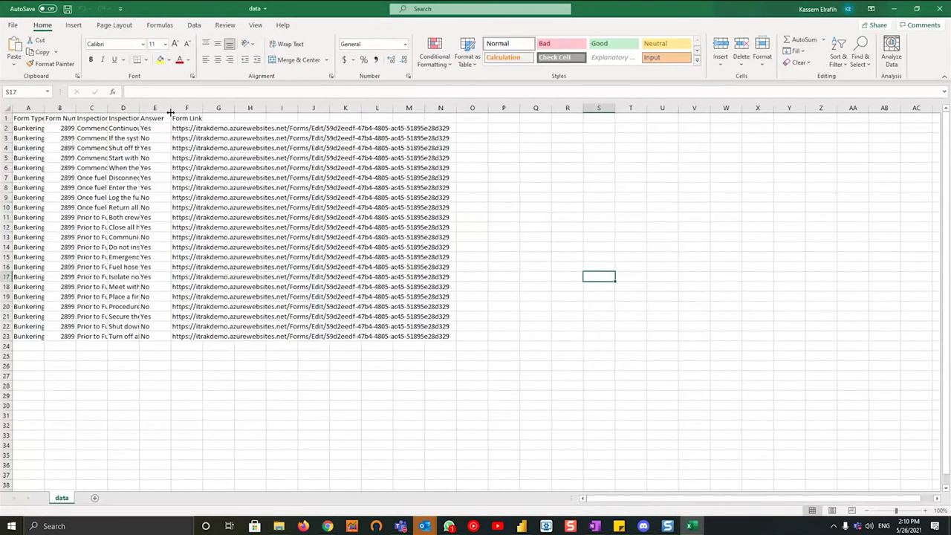
# Step: AutoFit Excel columns A through E so form type, section and item names show in full
pyautogui.doubleClick(170, 112)
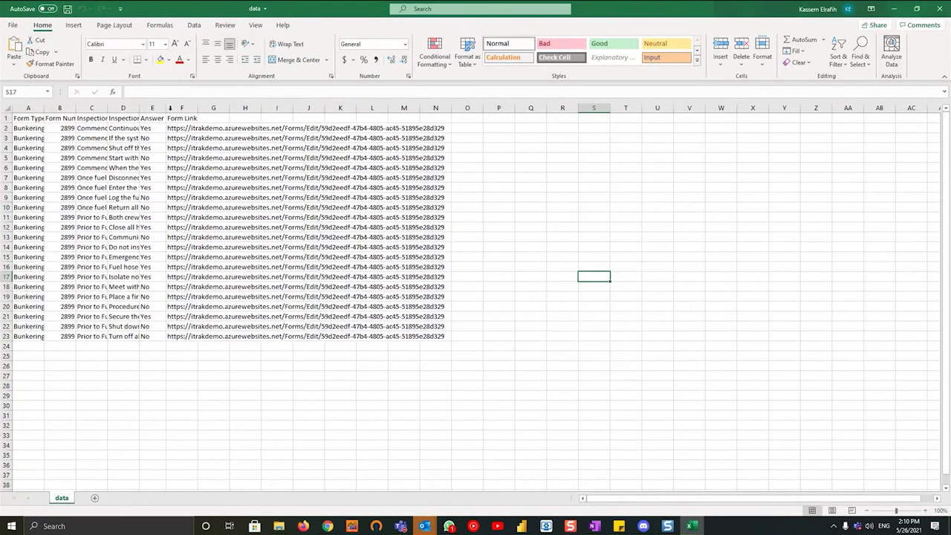
pyautogui.doubleClick(108, 108)
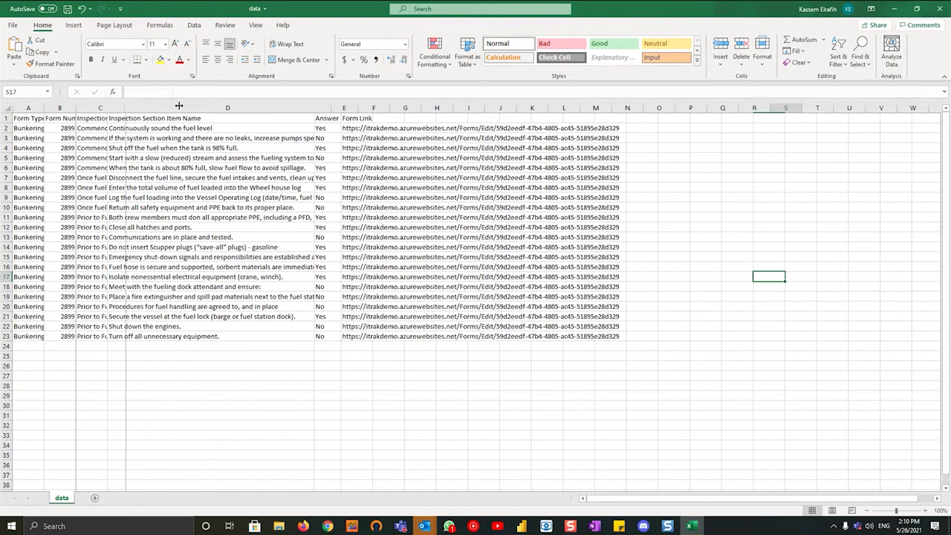
pyautogui.doubleClick(109, 108)
pyautogui.doubleClick(75, 108)
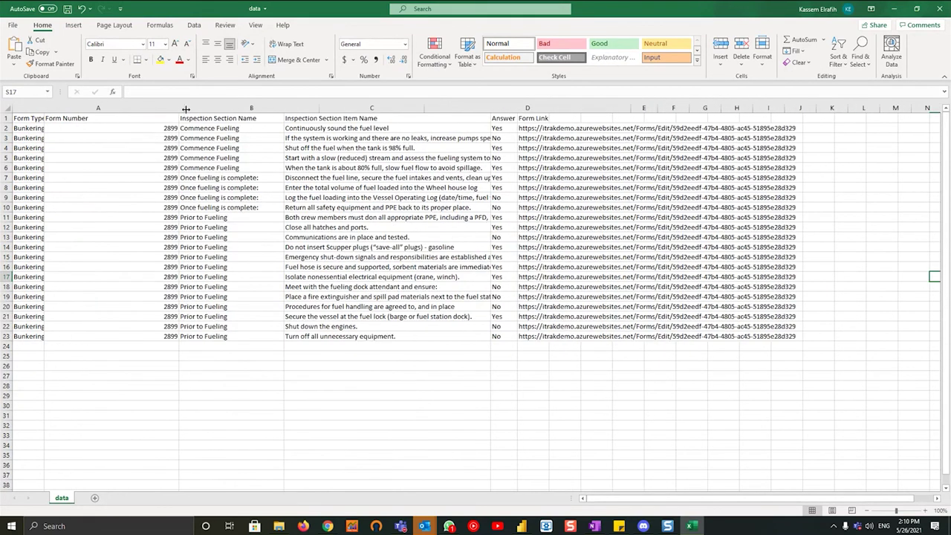
pyautogui.doubleClick(44, 107)
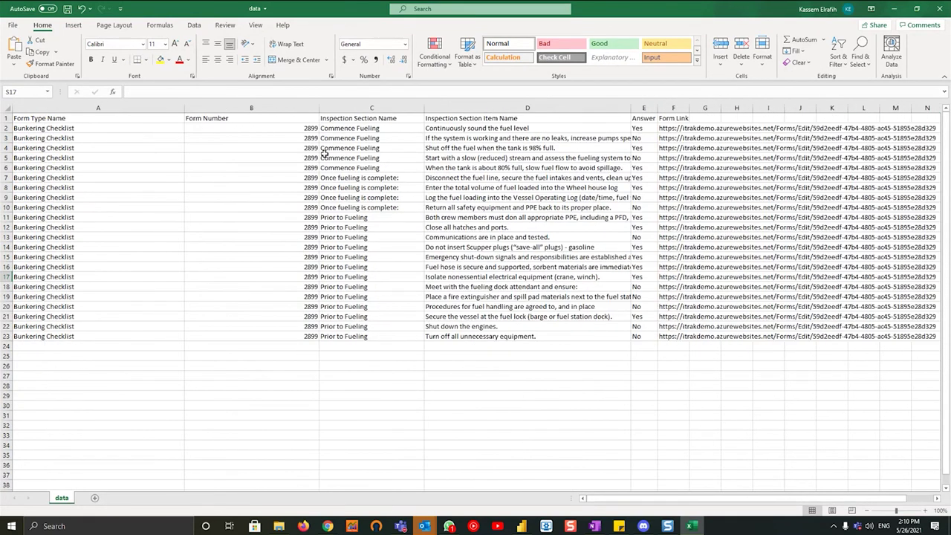
# Step: Narrow the Form Number column, select the lower data rows, and return to Power BI
pyautogui.moveTo(319, 107); pyautogui.dragTo(264, 105)
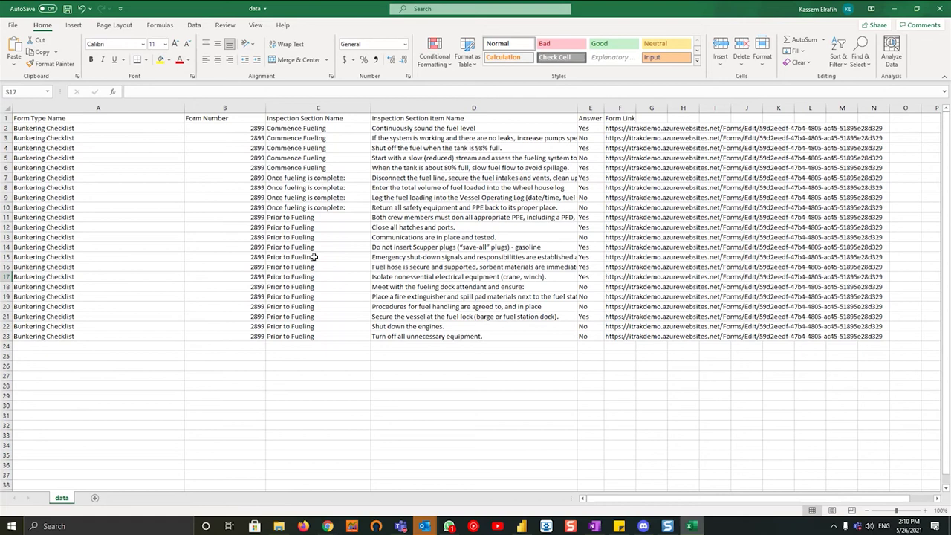
pyautogui.moveTo(625, 336)
pyautogui.mouseDown()
pyautogui.moveTo(376, 239)
pyautogui.moveTo(135, 114)
pyautogui.moveTo(260, 262)
pyautogui.moveTo(610, 339)
pyautogui.mouseUp()
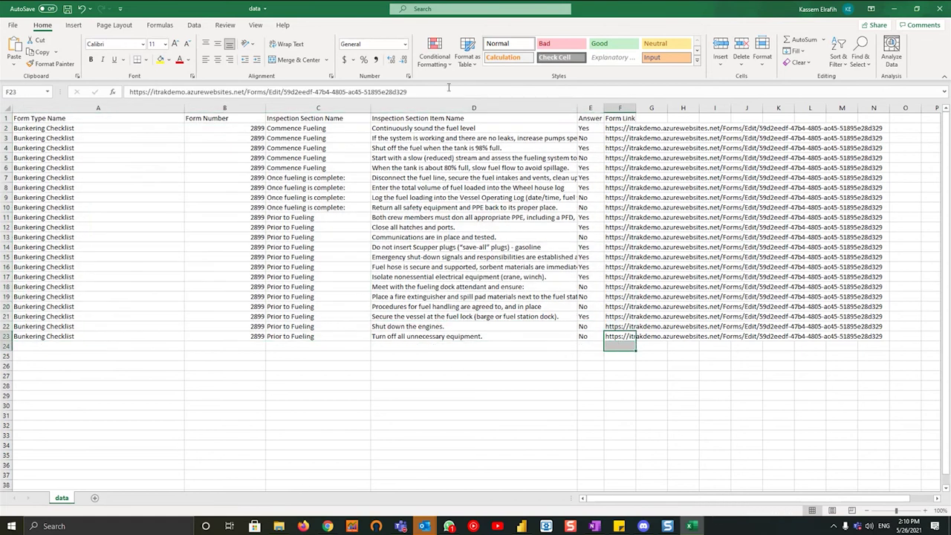
pyautogui.click(521, 526)
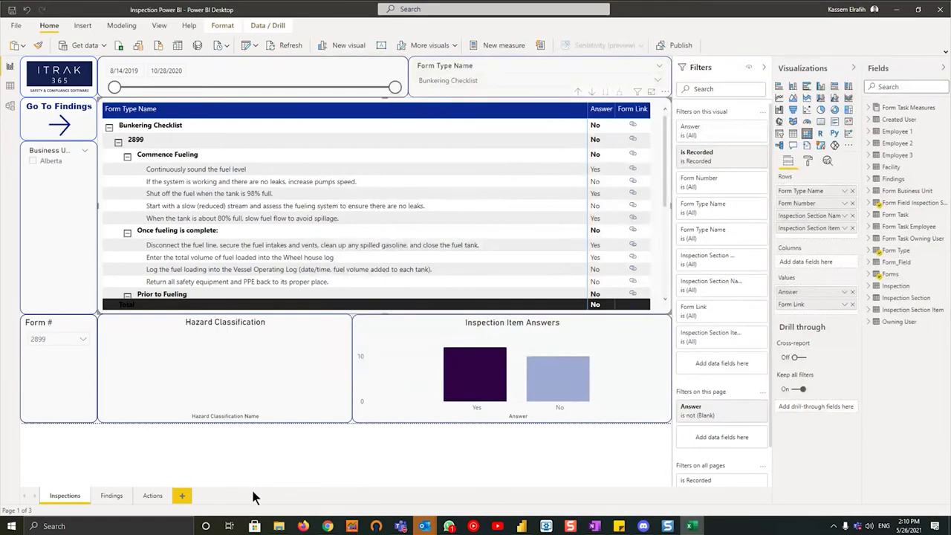
# Step: Deselect the inspection table and jump to the Findings page with Go To Findings
pyautogui.click(74, 501)
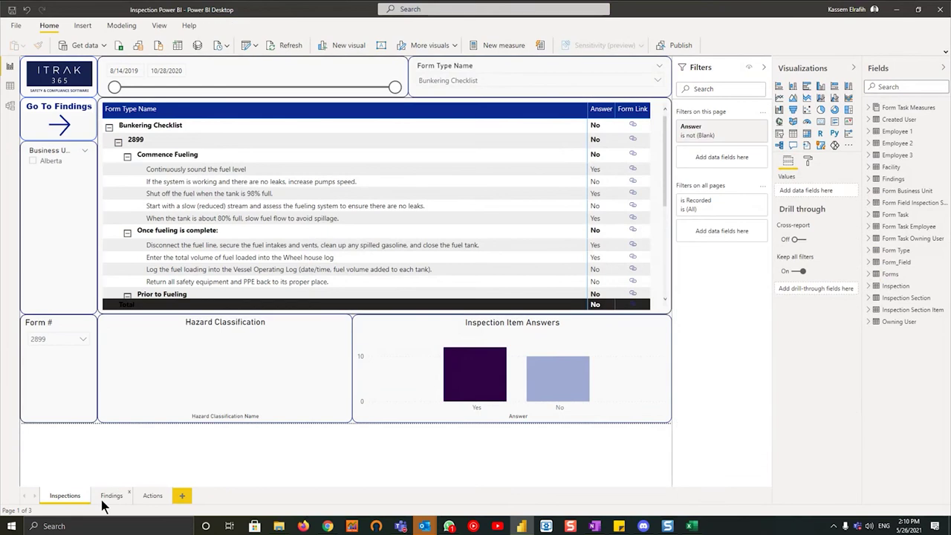
pyautogui.keyDown('ctrl'); pyautogui.click(55, 125); pyautogui.keyUp('ctrl')
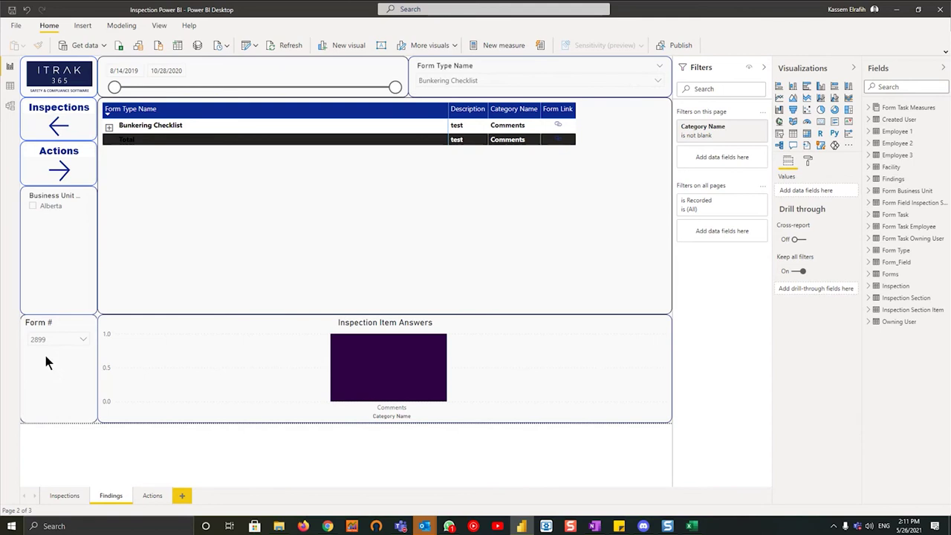
# Step: Expand the Bunkering Checklist row and clear the Form Type Name slicer to All
pyautogui.click(109, 128)
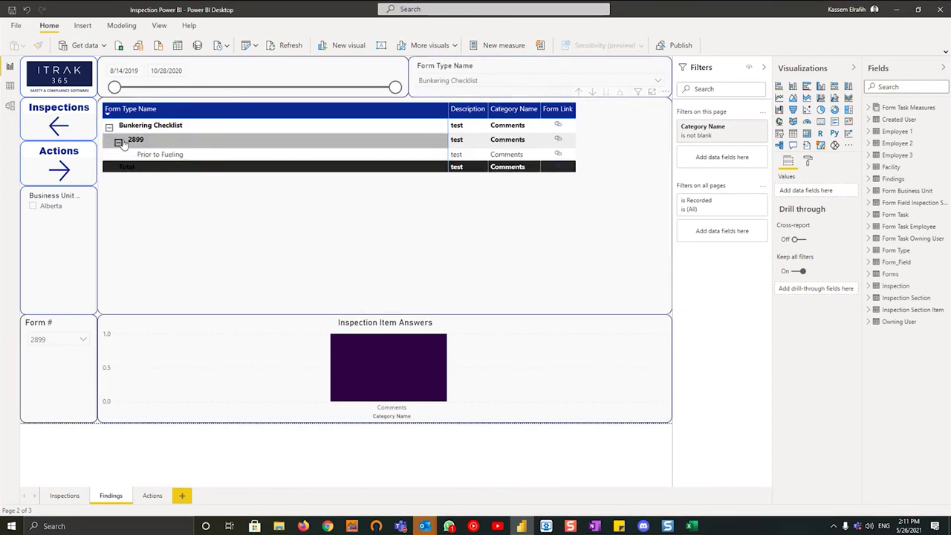
pyautogui.click(240, 190)
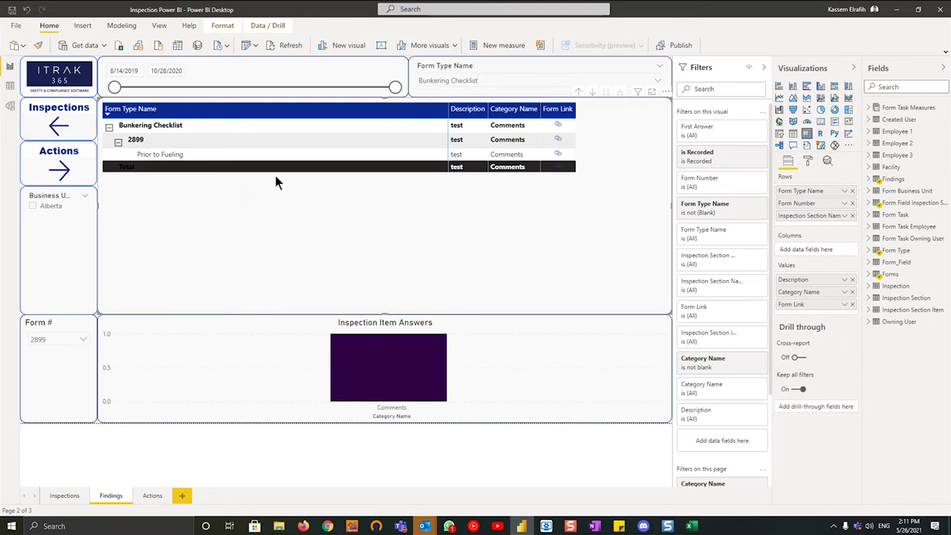
pyautogui.click(649, 68)
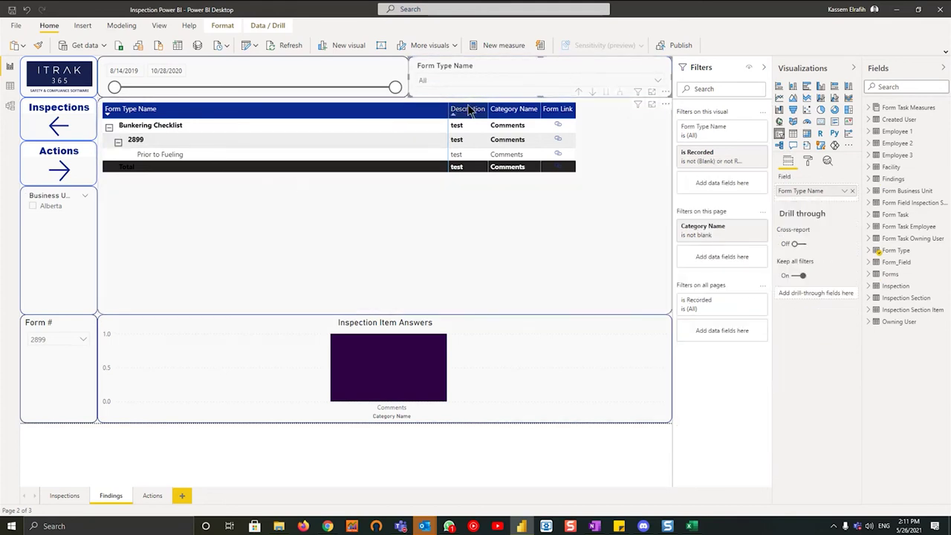
pyautogui.click(478, 77)
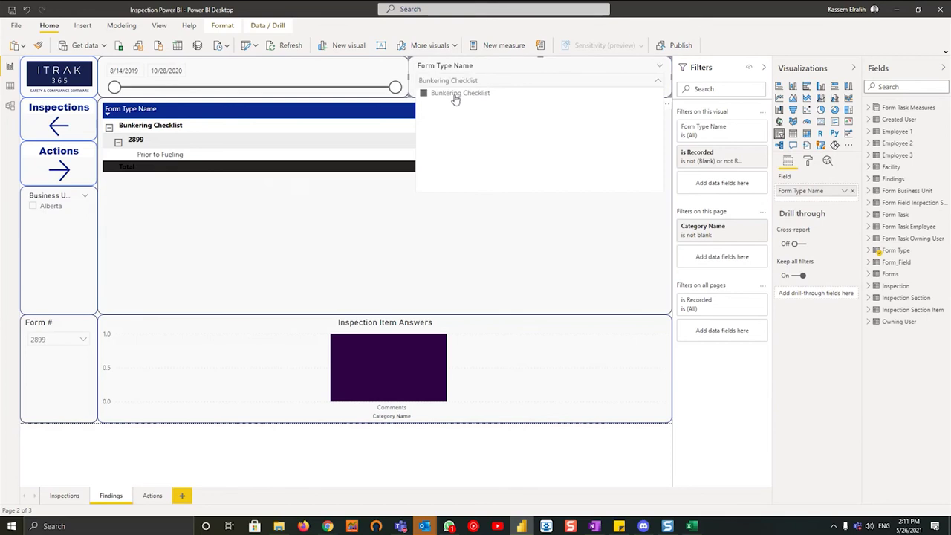
# Step: Clear the Form # slicer to All and deselect the findings table rows
pyautogui.click(60, 336)
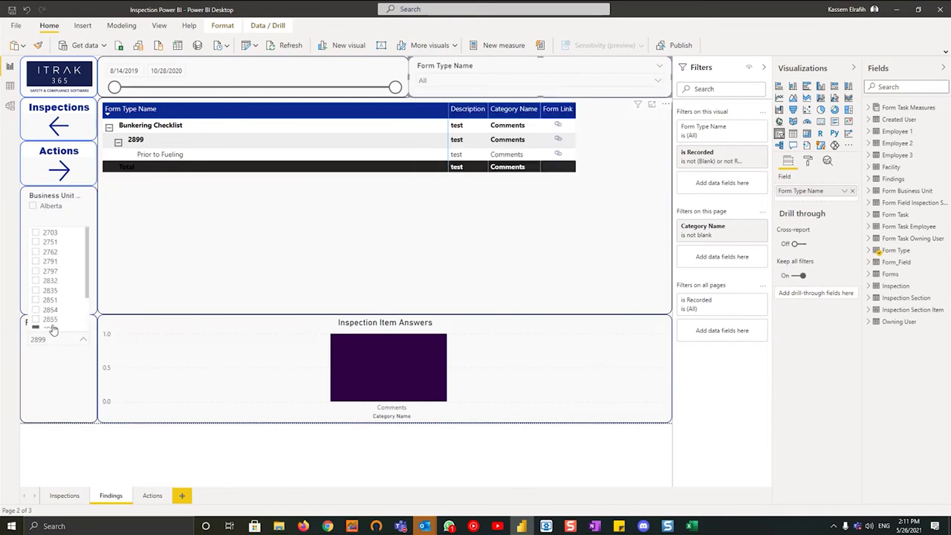
pyautogui.click(59, 321)
pyautogui.click(400, 161)
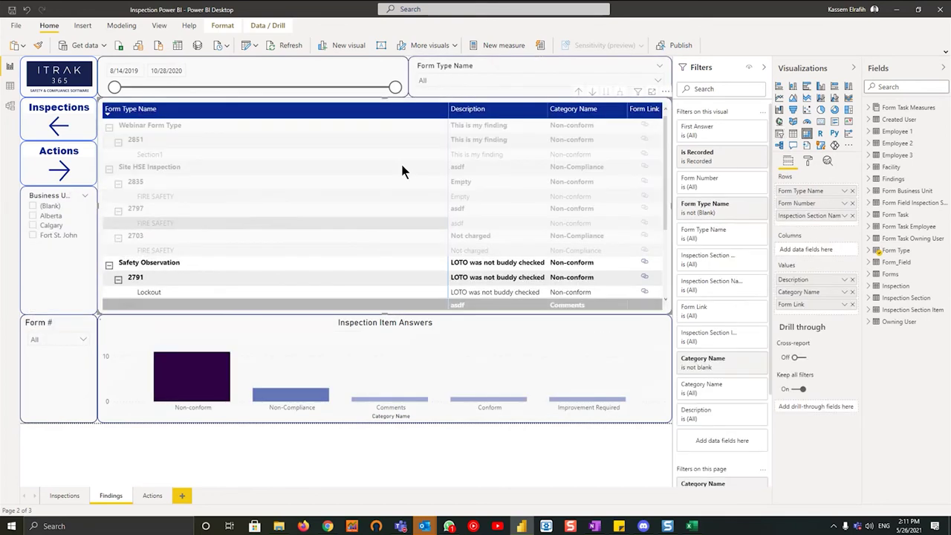
pyautogui.click(351, 260)
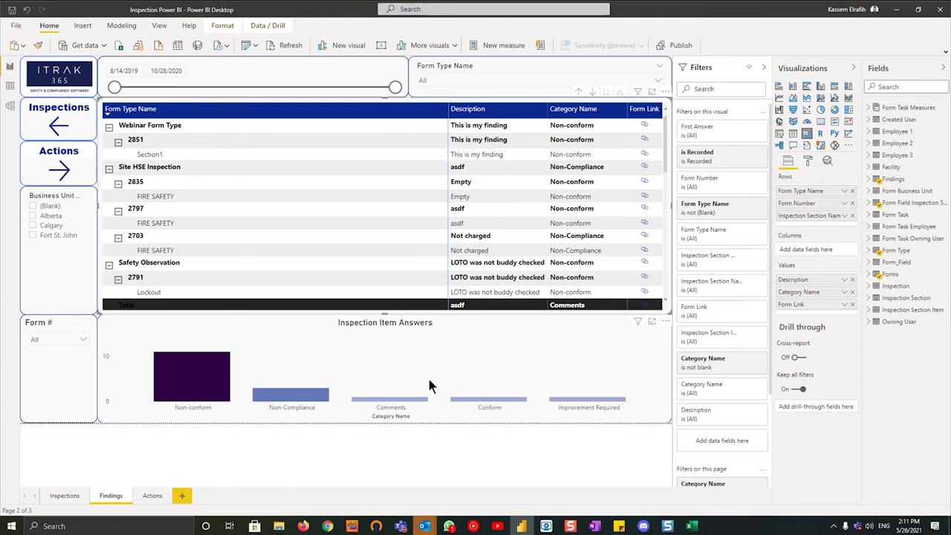
pyautogui.moveTo(201, 400)
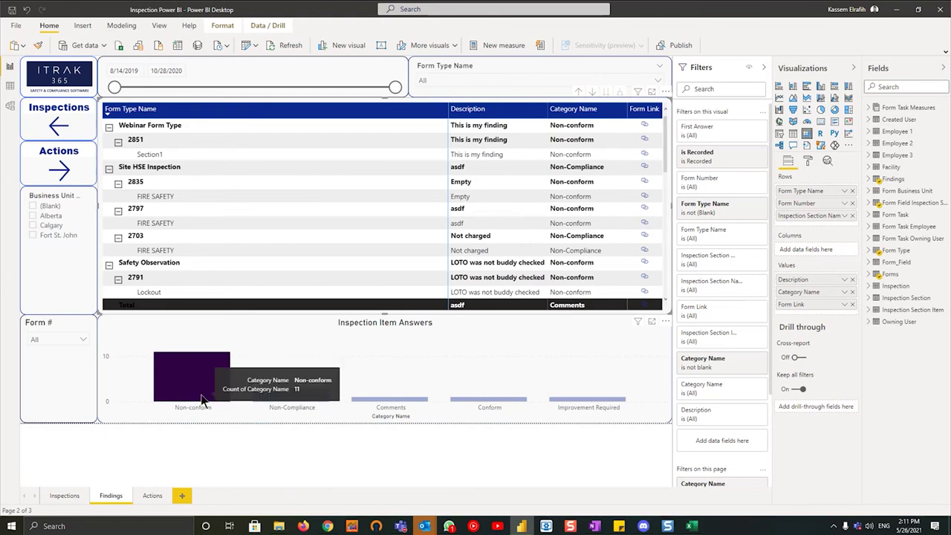
pyautogui.scroll(-5, 499, 178)
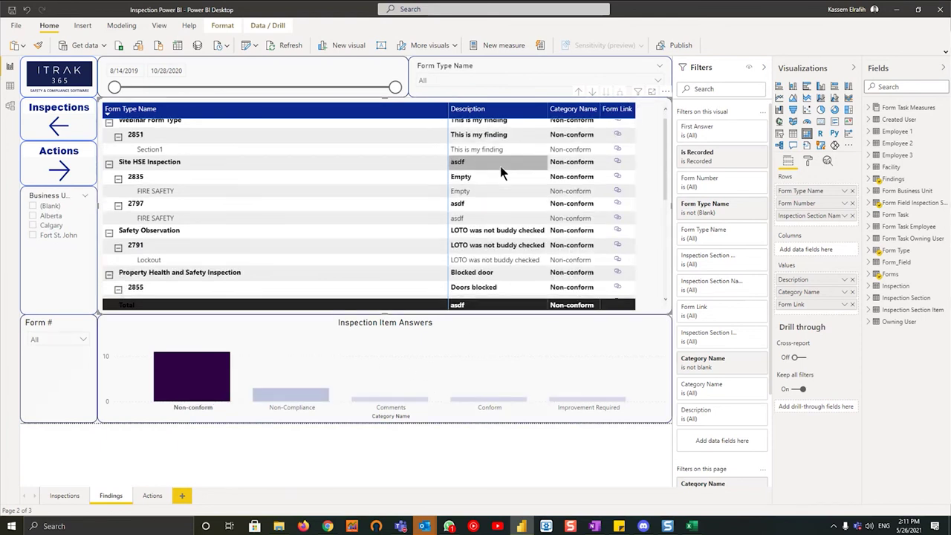
pyautogui.scroll(-3, 503, 208)
pyautogui.scroll(5, 504, 233)
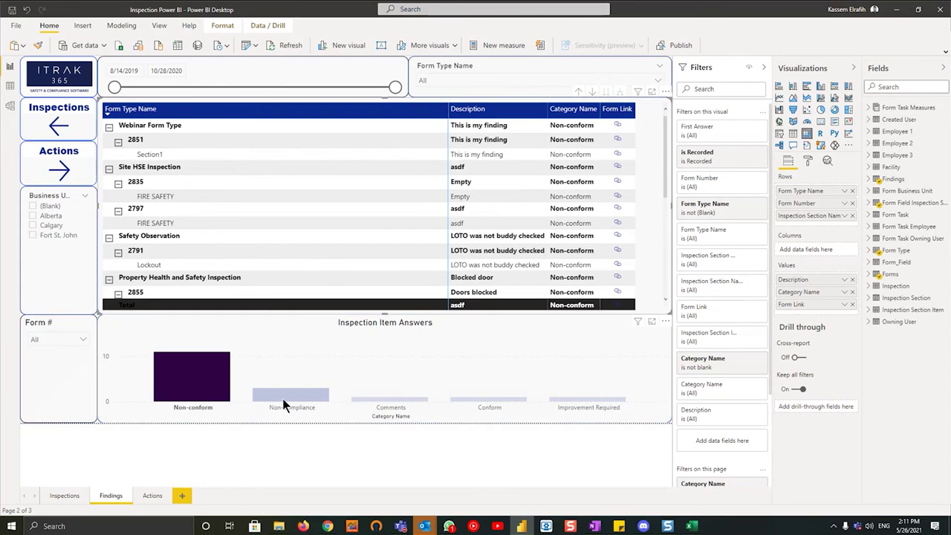
pyautogui.click(283, 399)
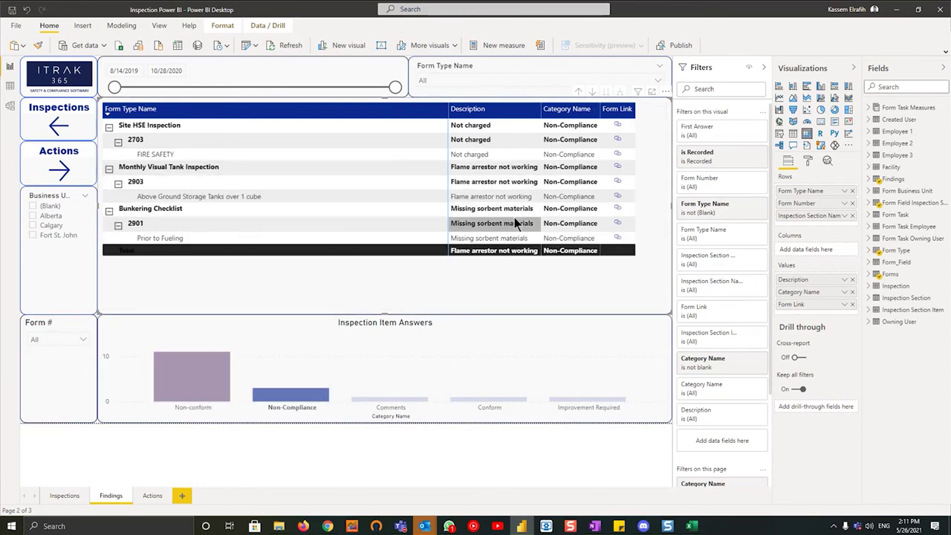
pyautogui.click(559, 309)
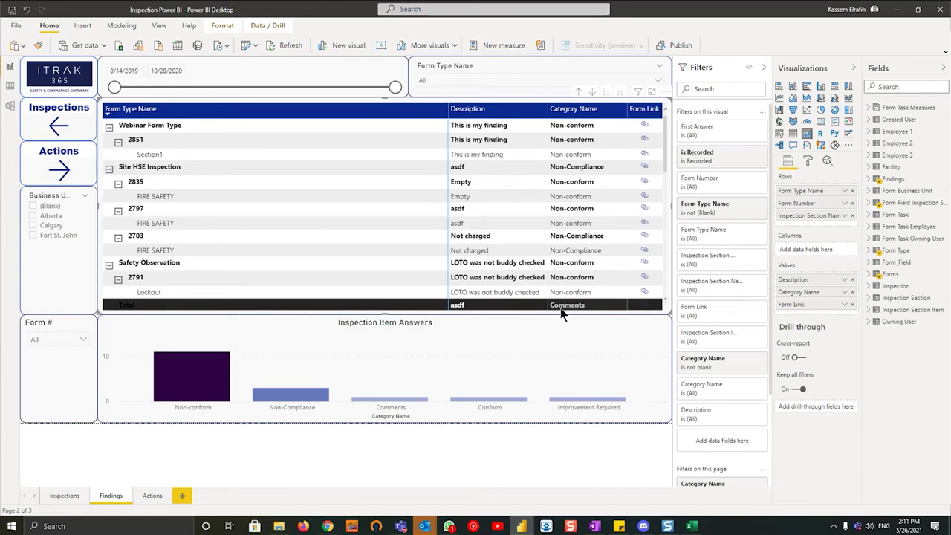
# Step: Cross-filter findings to Non-Compliance, clear that filter, and dismiss the table's More options menu
pyautogui.click(299, 396)
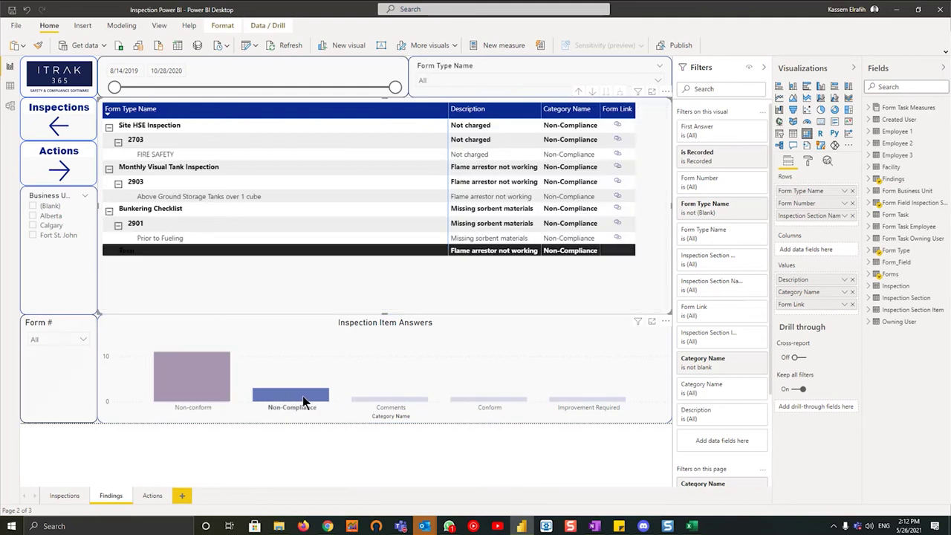
pyautogui.click(655, 149)
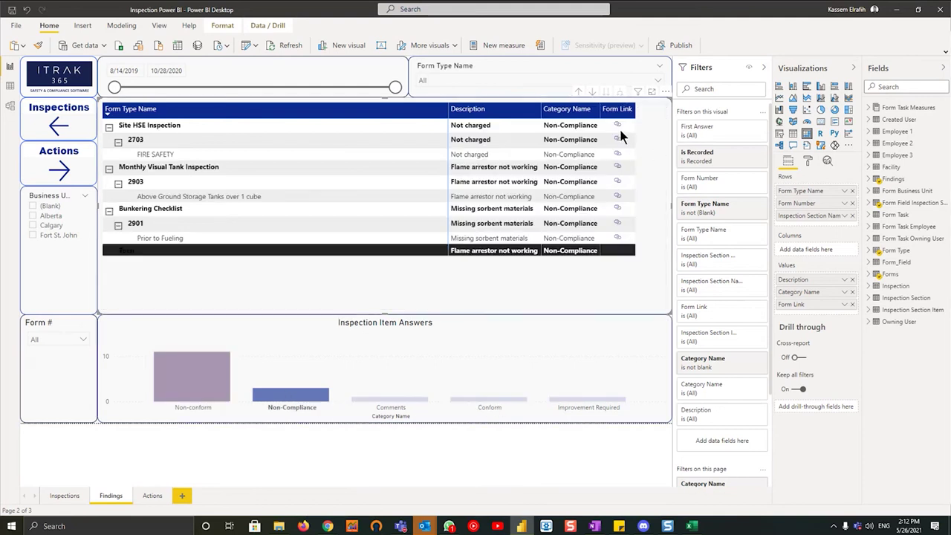
pyautogui.click(666, 92)
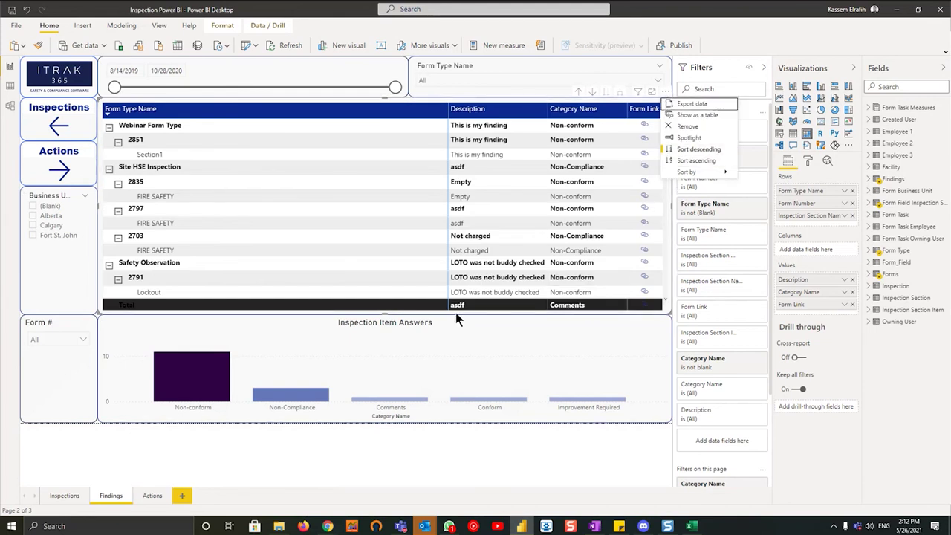
pyautogui.press('Escape')
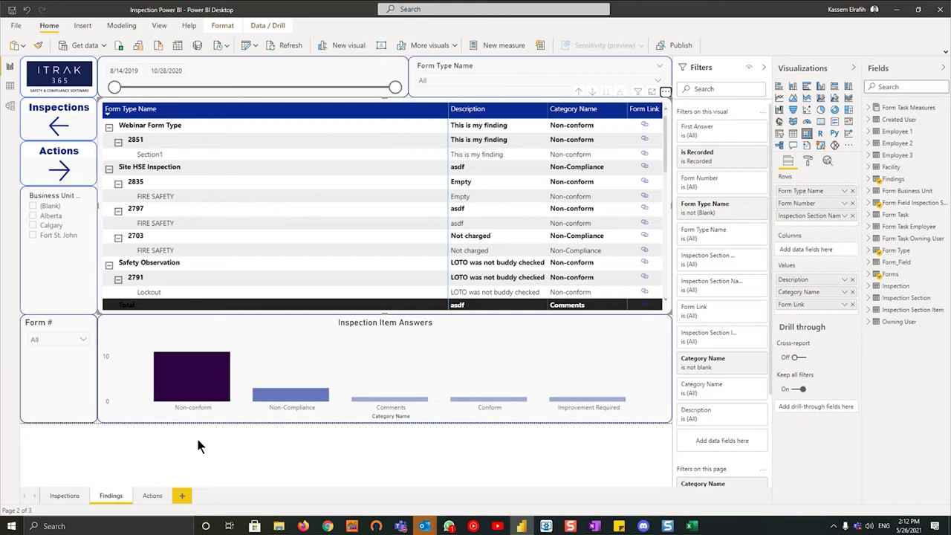
# Step: Collapse all ten form type groups, from Webinar Form Type down to Bunkering Checklist
pyautogui.click(109, 127)
pyautogui.click(109, 142)
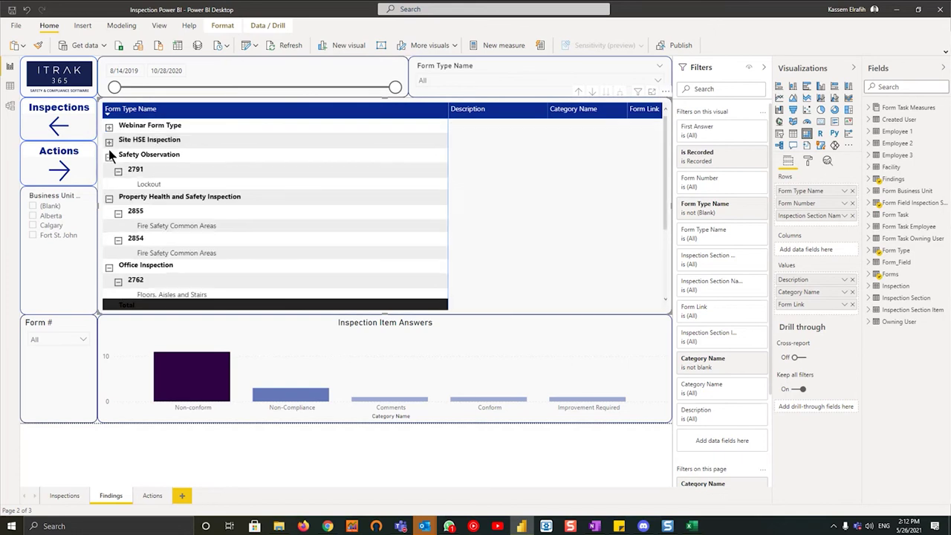
pyautogui.click(108, 154)
pyautogui.click(108, 170)
pyautogui.click(109, 186)
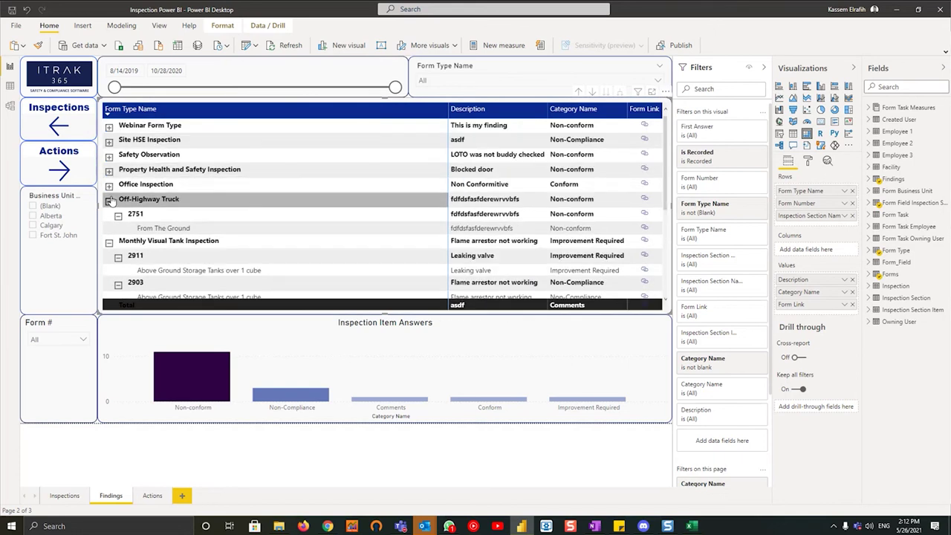
pyautogui.click(109, 201)
pyautogui.click(109, 216)
pyautogui.click(109, 230)
pyautogui.click(109, 244)
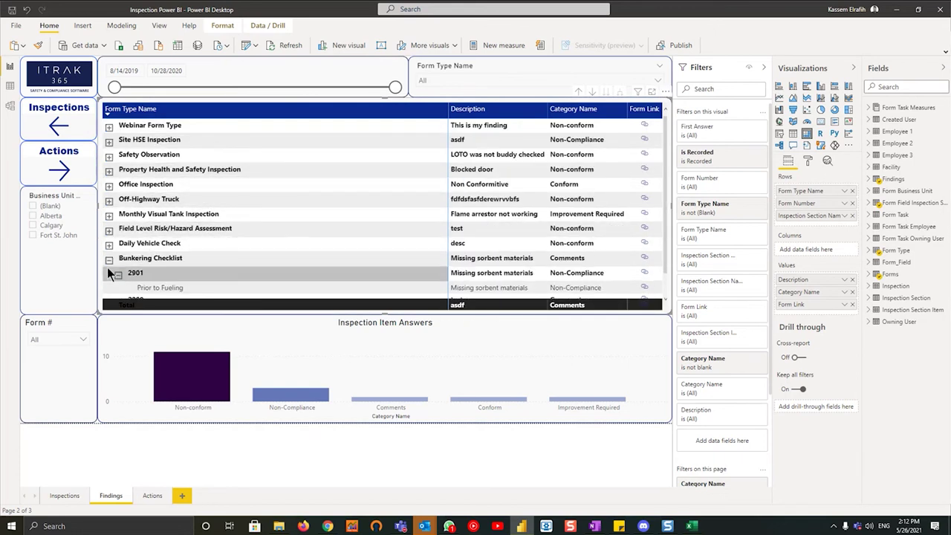
pyautogui.click(109, 260)
# Step: Glance at the form number list, select the findings table, and go to the Actions page
pyautogui.click(39, 339)
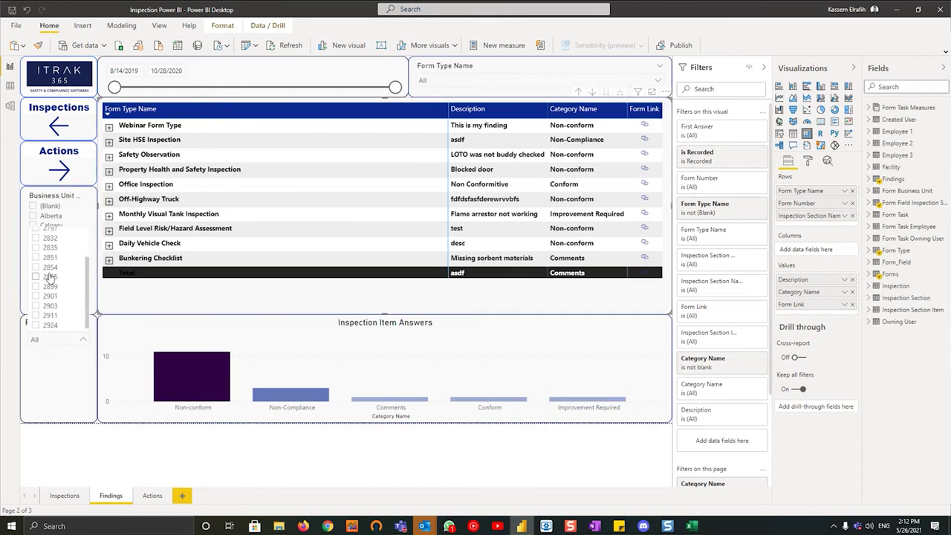
pyautogui.click(82, 377)
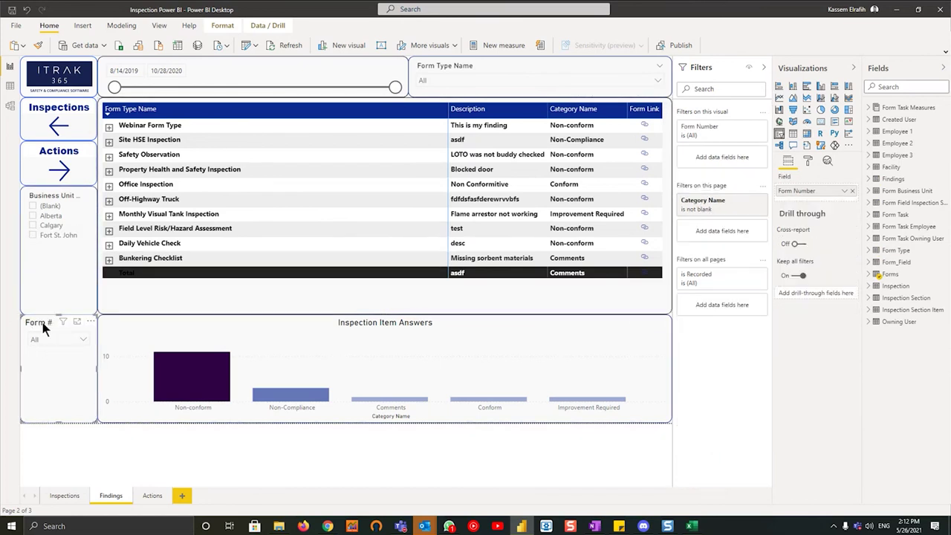
pyautogui.click(599, 202)
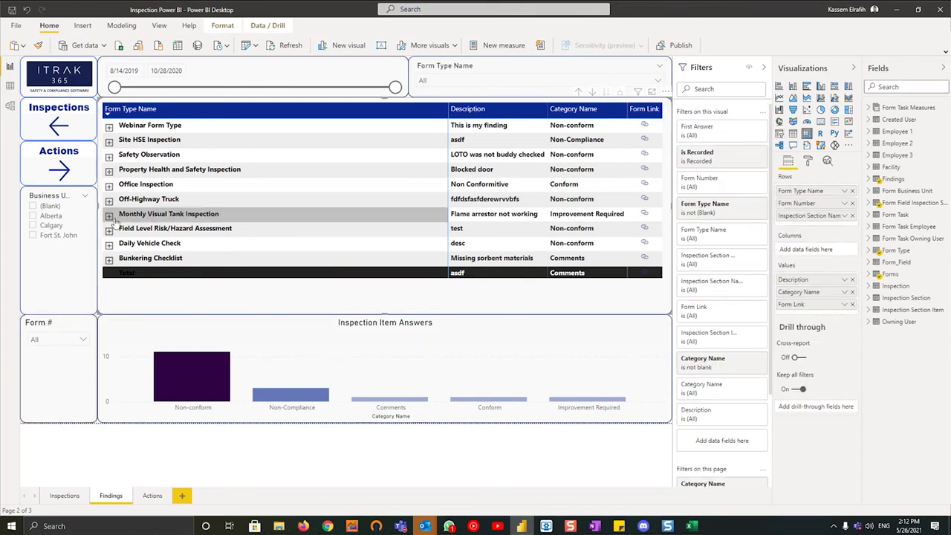
pyautogui.keyDown('ctrl'); pyautogui.click(65, 167); pyautogui.keyUp('ctrl')
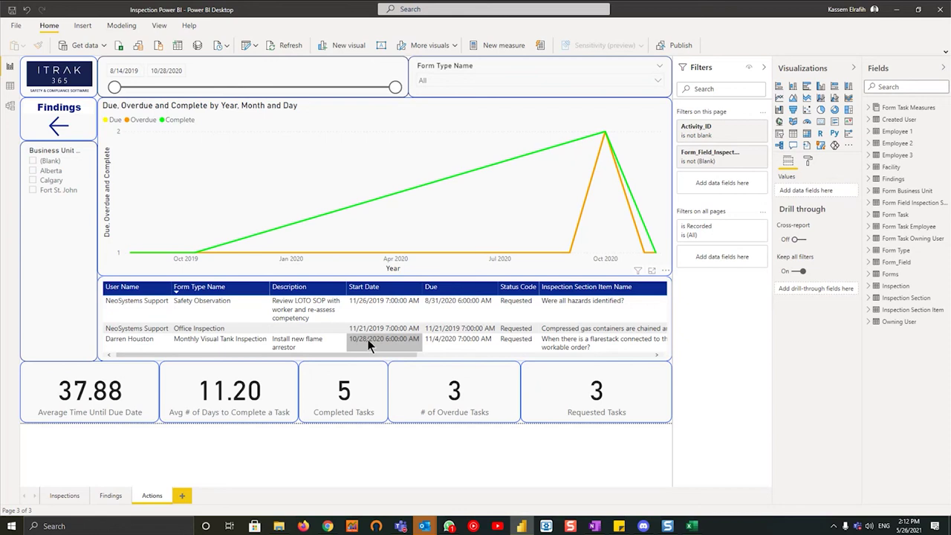
pyautogui.moveTo(382, 356); pyautogui.dragTo(523, 360)
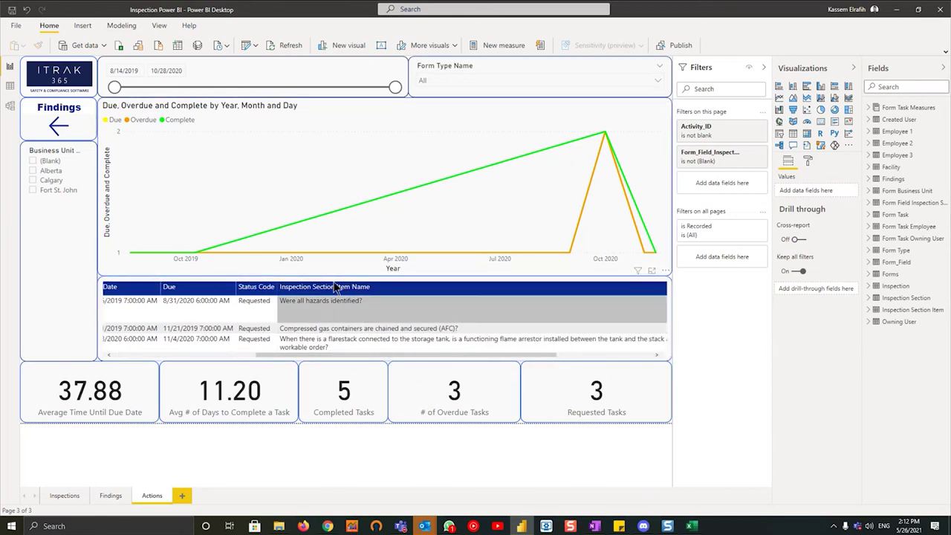
pyautogui.moveTo(325, 354); pyautogui.dragTo(158, 347)
pyautogui.click(299, 319)
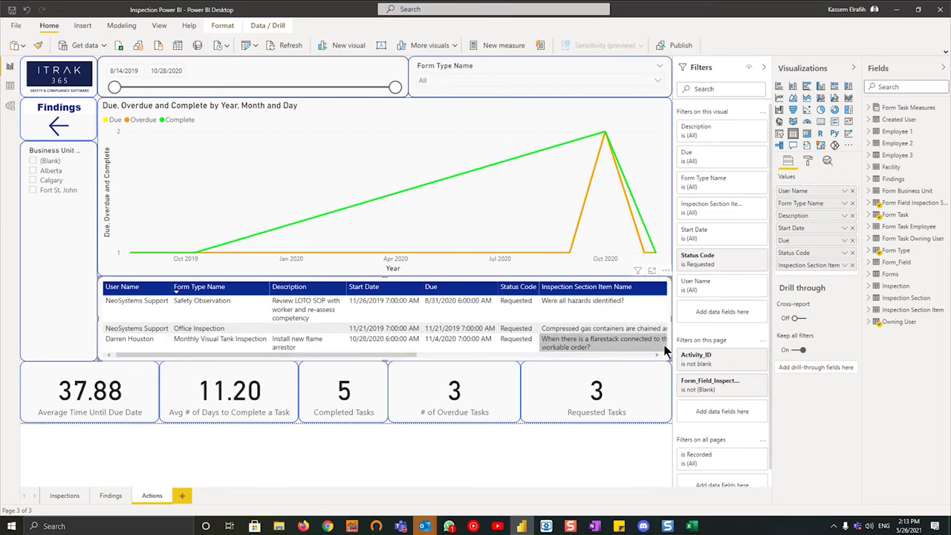
pyautogui.moveTo(299, 355); pyautogui.dragTo(173, 353)
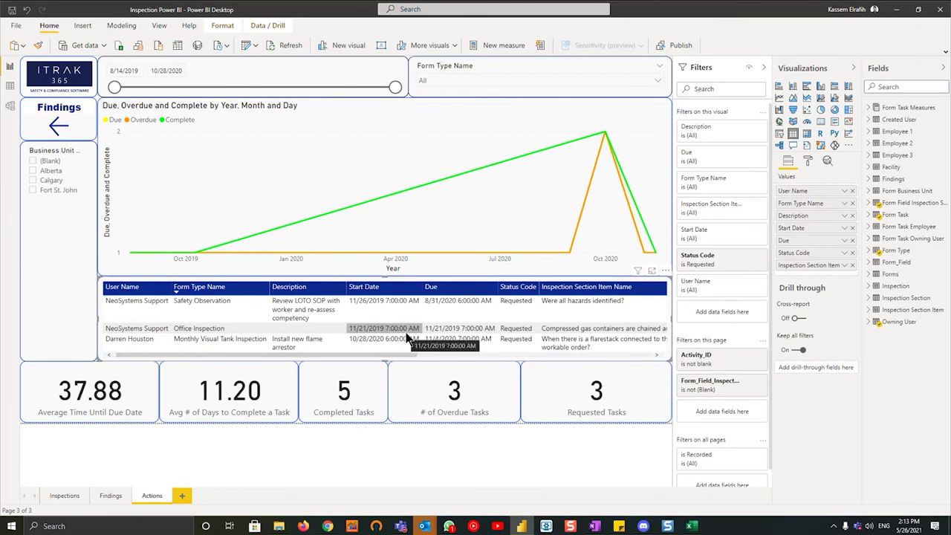
# Step: Step through the Inspections, Findings and Actions pages, then switch to Model view
pyautogui.click(64, 495)
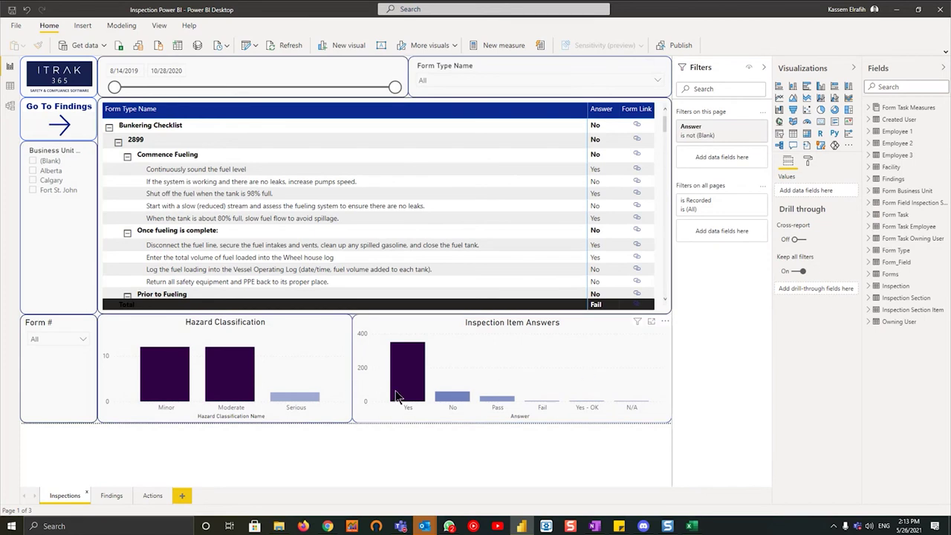
pyautogui.keyDown('ctrl'); pyautogui.click(38, 126); pyautogui.keyUp('ctrl')
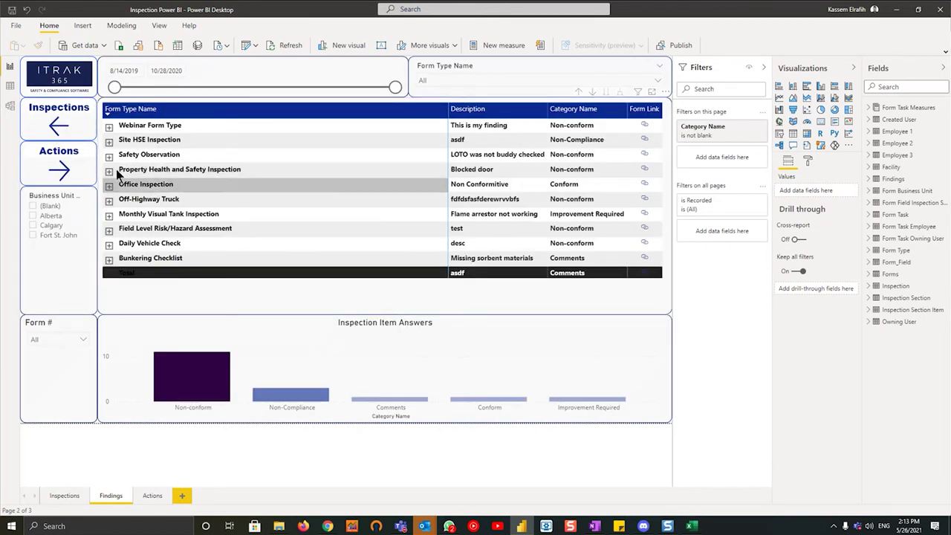
pyautogui.keyDown('ctrl'); pyautogui.click(40, 176); pyautogui.keyUp('ctrl')
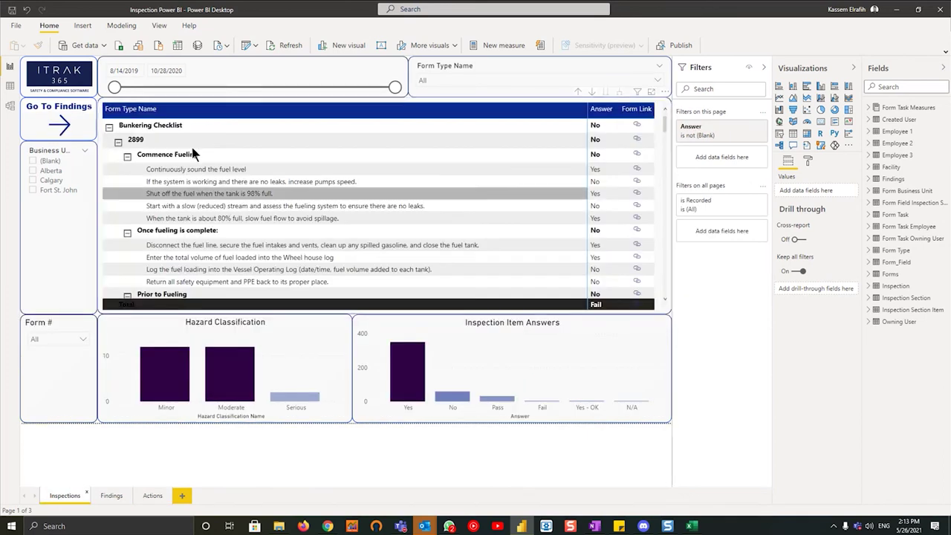
pyautogui.click(14, 106)
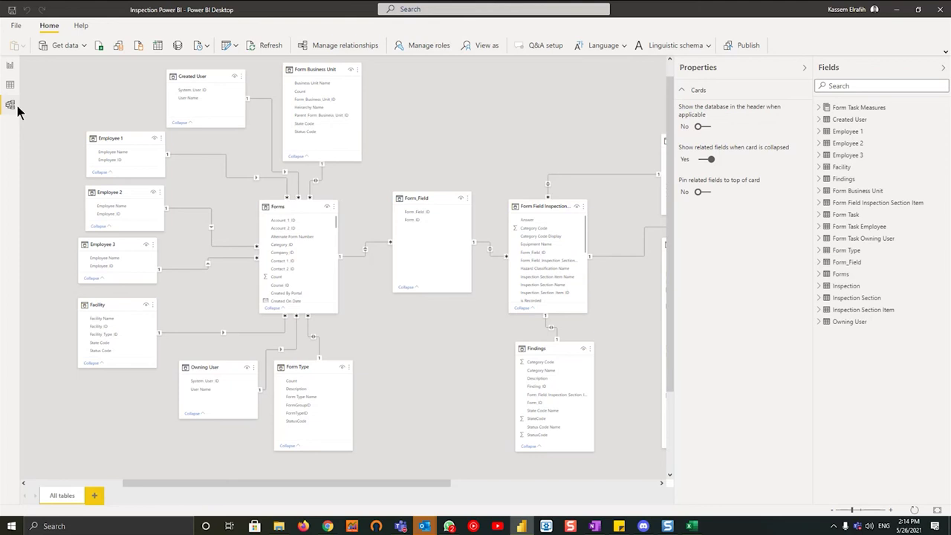
pyautogui.moveTo(438, 344); pyautogui.dragTo(458, 324)
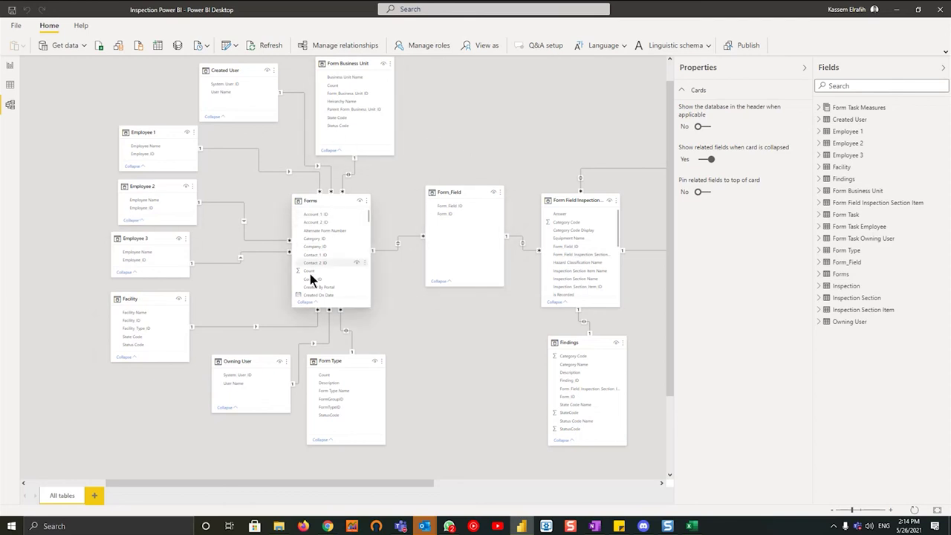
pyautogui.hscroll(5, 496, 406)
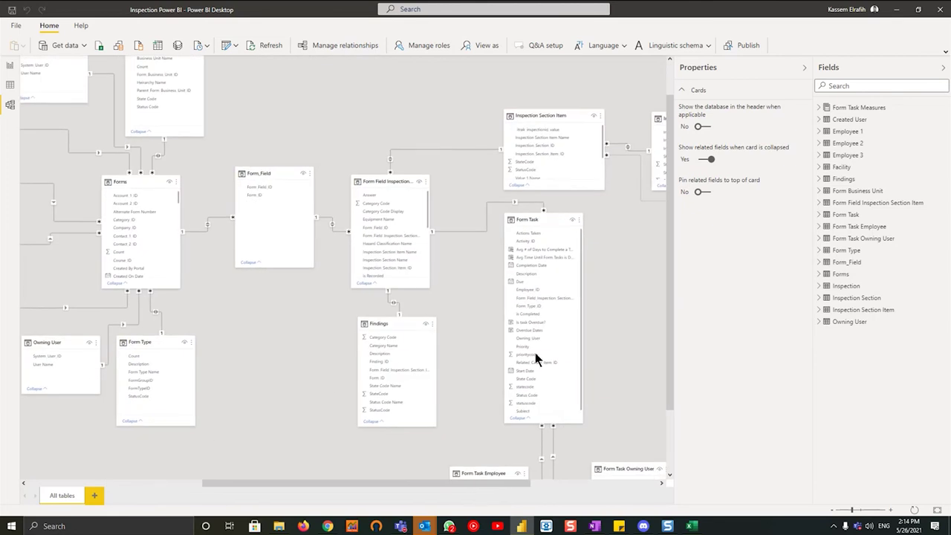
pyautogui.hscroll(5, 565, 334)
pyautogui.scroll(-3, 476, 297)
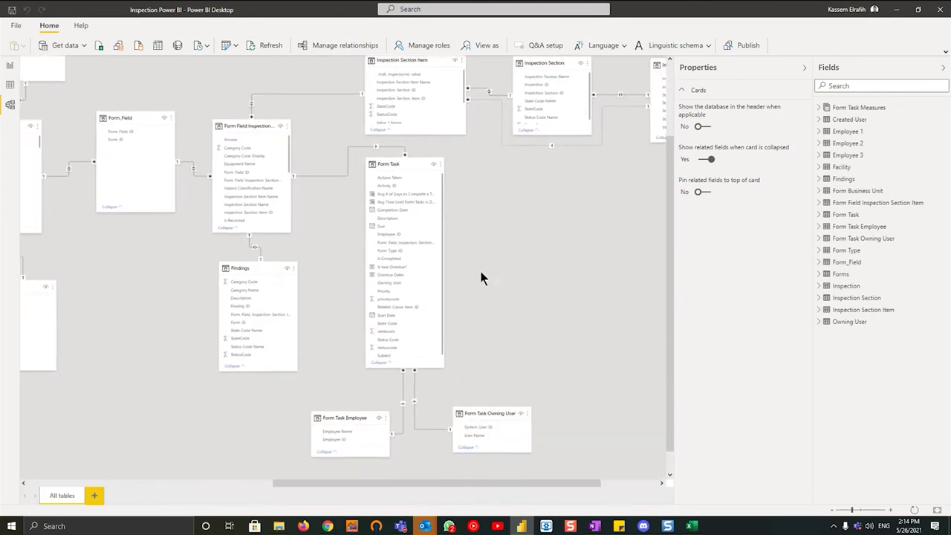
pyautogui.scroll(3, 479, 278)
pyautogui.hscroll(2, 234, 176)
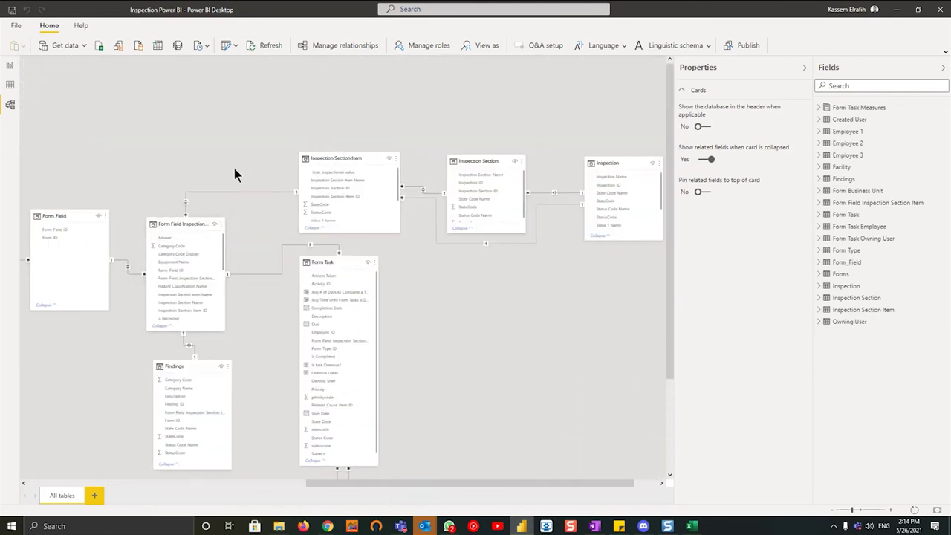
pyautogui.hscroll(1, 234, 175)
pyautogui.hscroll(-7, 266, 113)
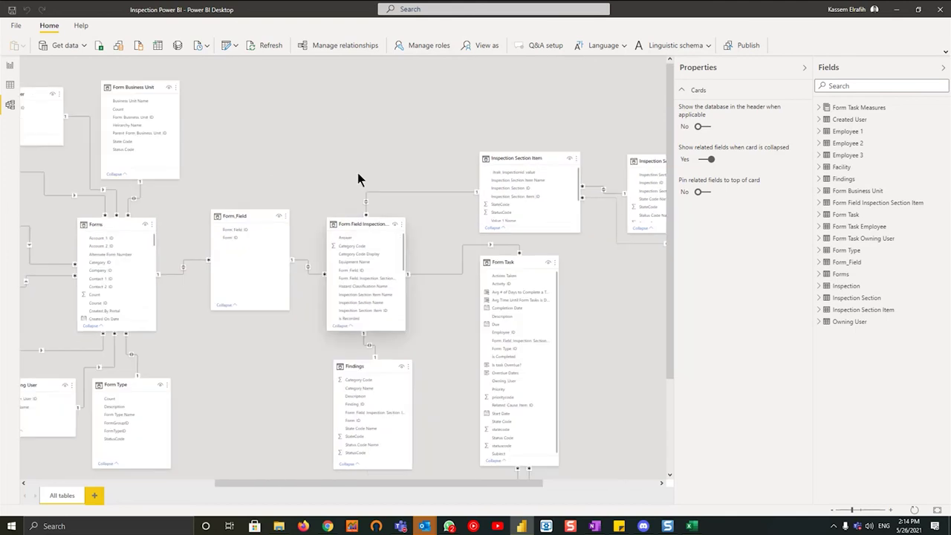
pyautogui.scroll(-3, 137, 296)
pyautogui.hscroll(1, 267, 354)
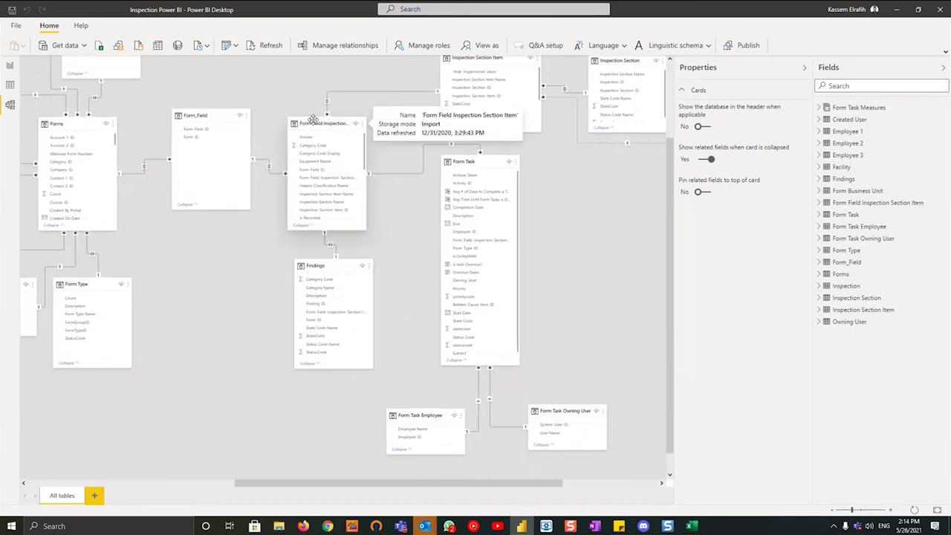
pyautogui.hscroll(1, 467, 172)
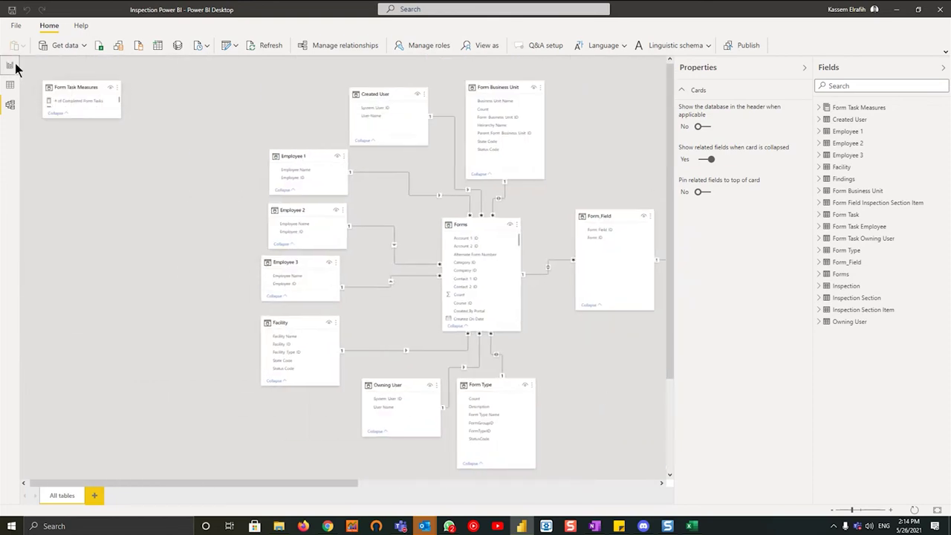
# Step: Switch back to Report view on the Inspections page
pyautogui.click(12, 67)
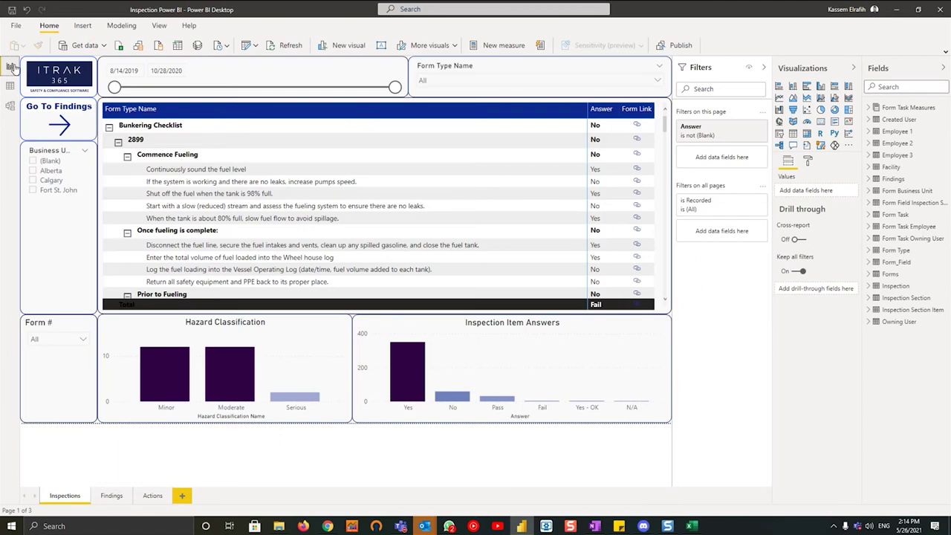